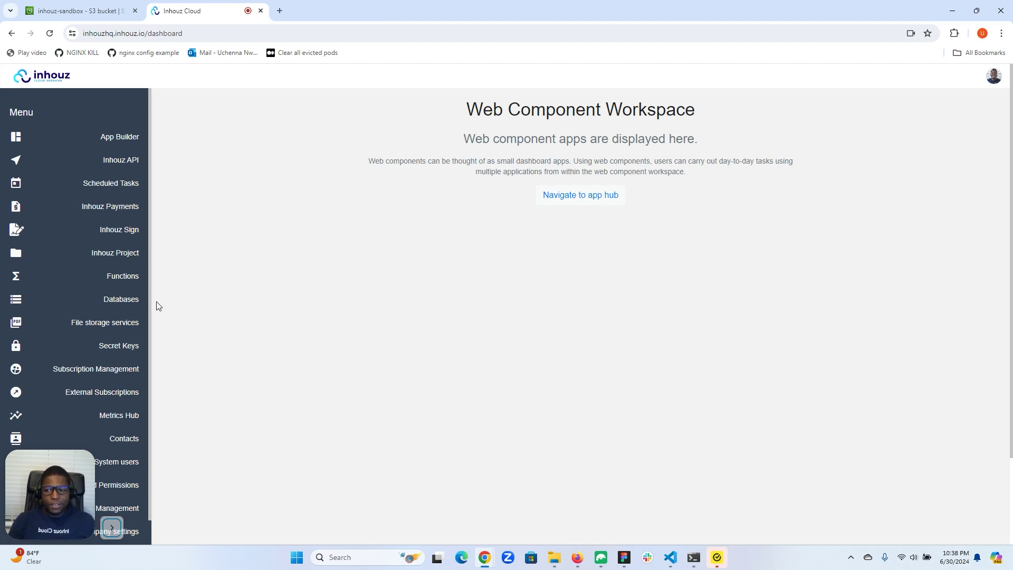
View the file storage services list and check the contents of the inhouz-sandbox S3 bucket
left_click(95, 327)
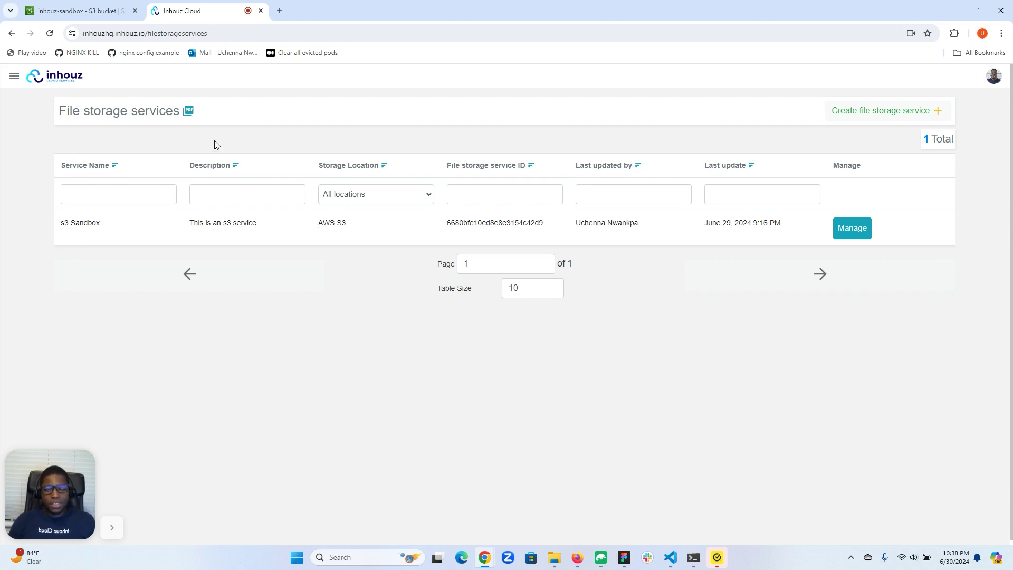
left_click(95, 15)
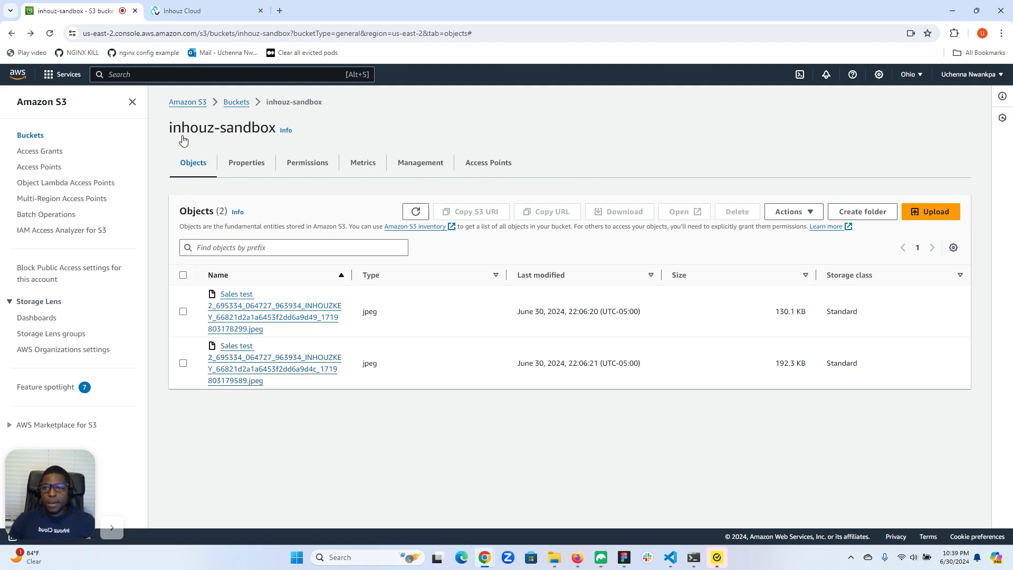
left_click(205, 10)
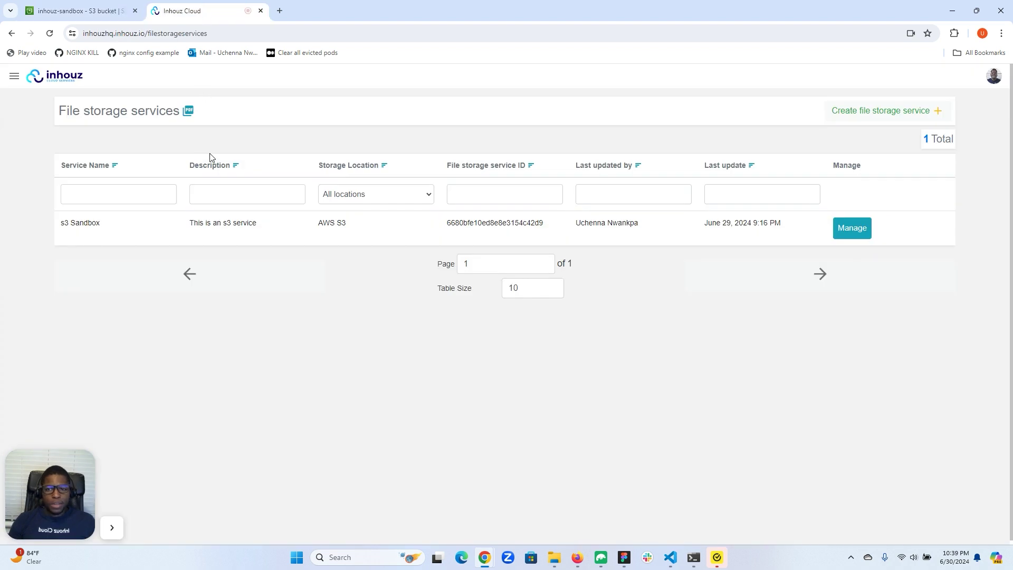
Open the Inhouz Sign documents and view the Development and Test environments, ending on Development
left_click(67, 78)
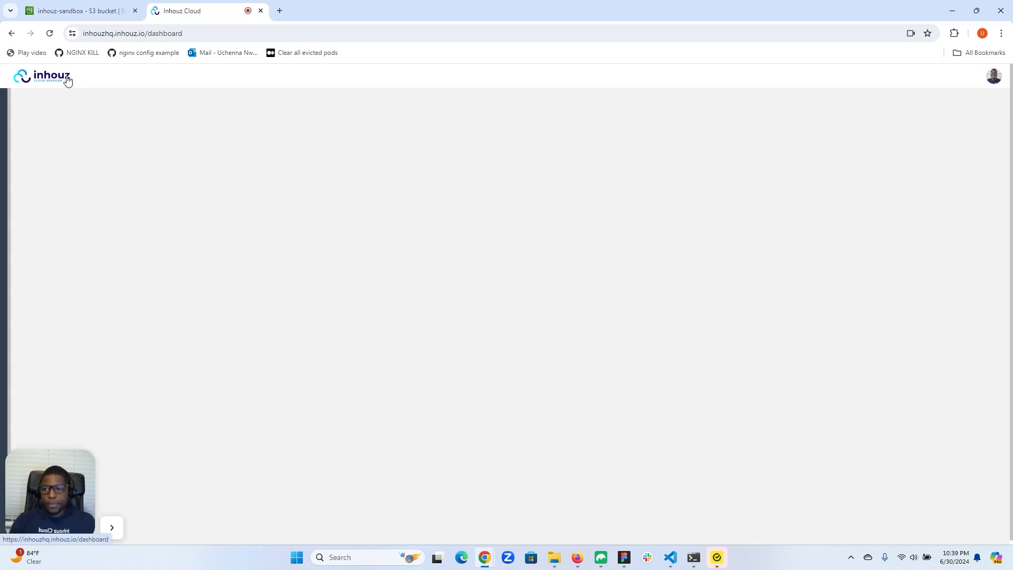
left_click(92, 231)
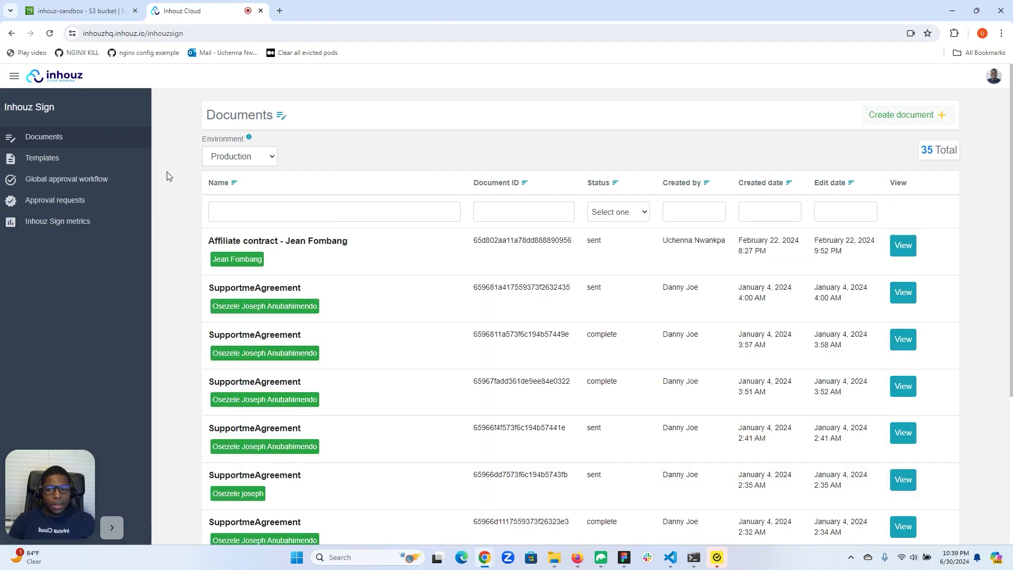
left_click(253, 158)
left_click(248, 170)
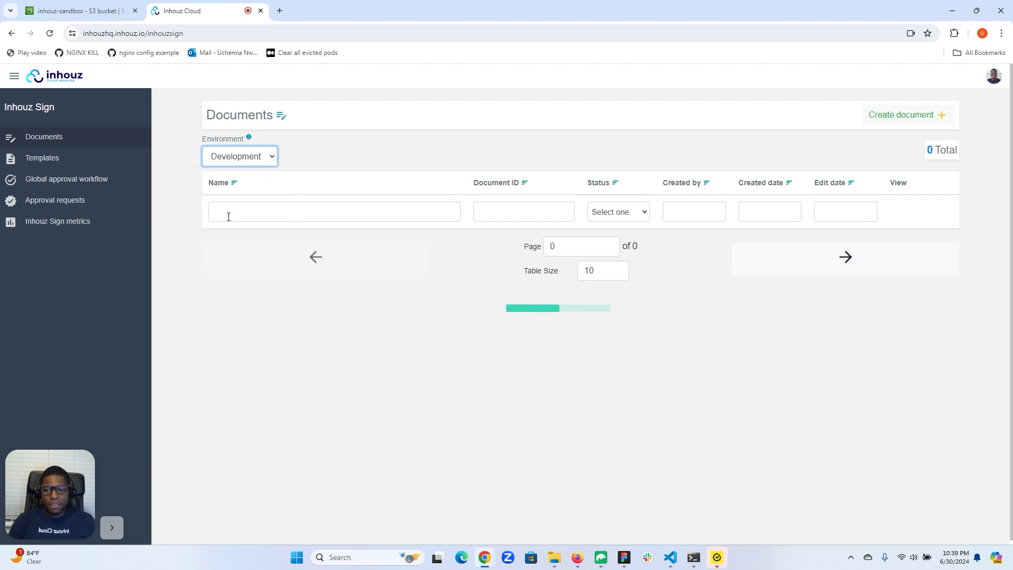
left_click(256, 158)
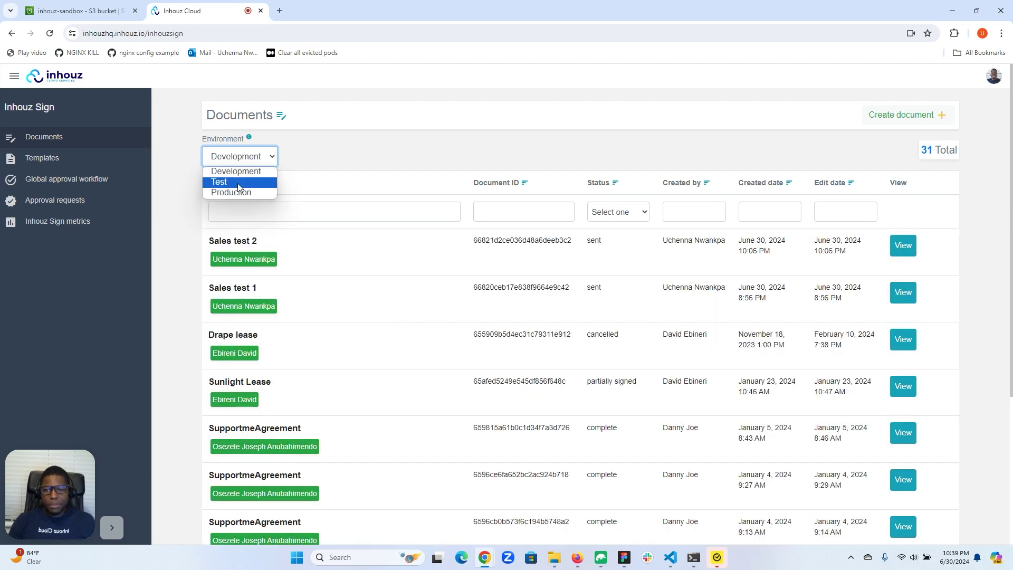
left_click(237, 182)
left_click(247, 161)
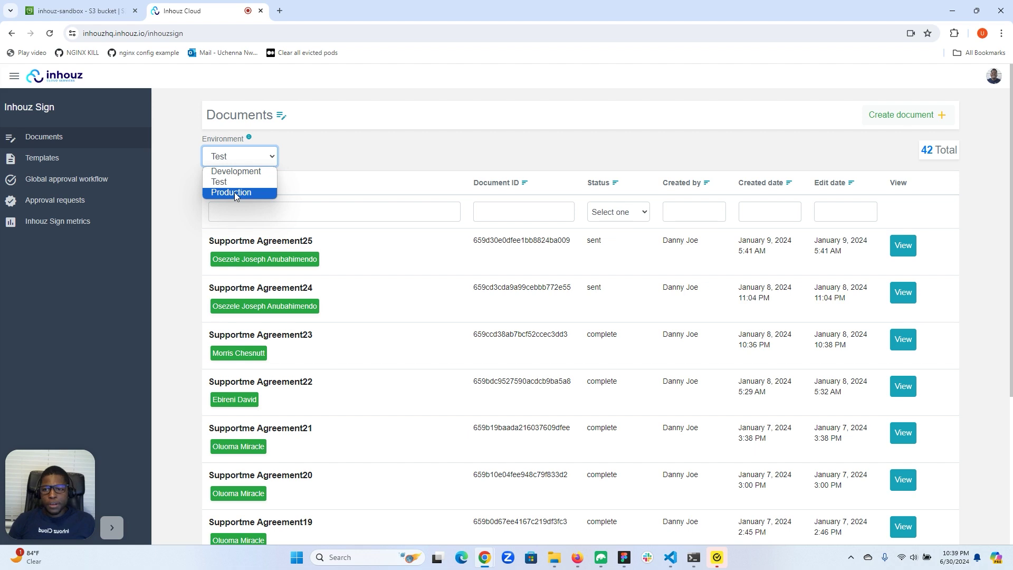
left_click(236, 173)
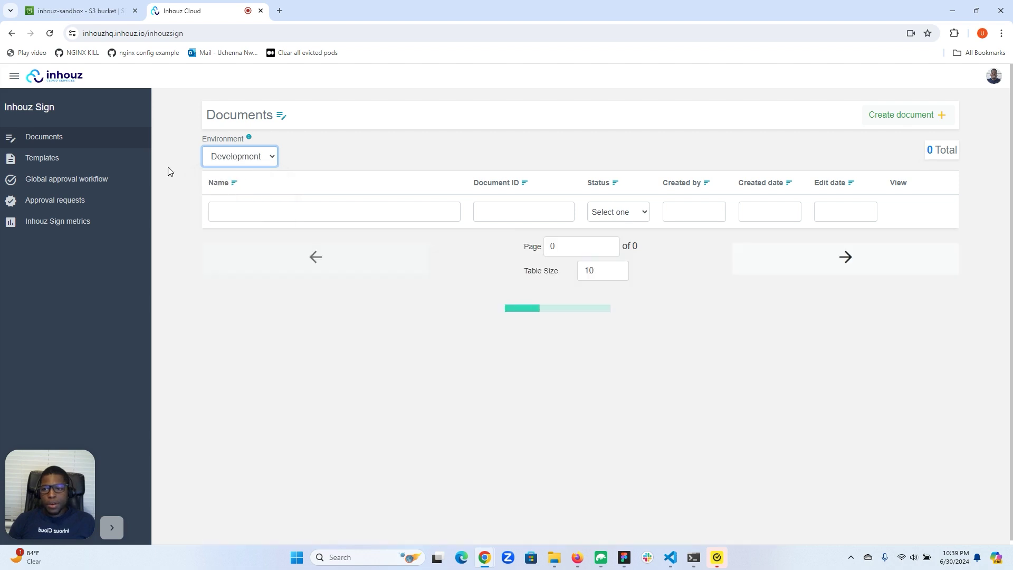
Check the available attachment file storage services in a new document form, and close the form without creating a document
left_click(918, 116)
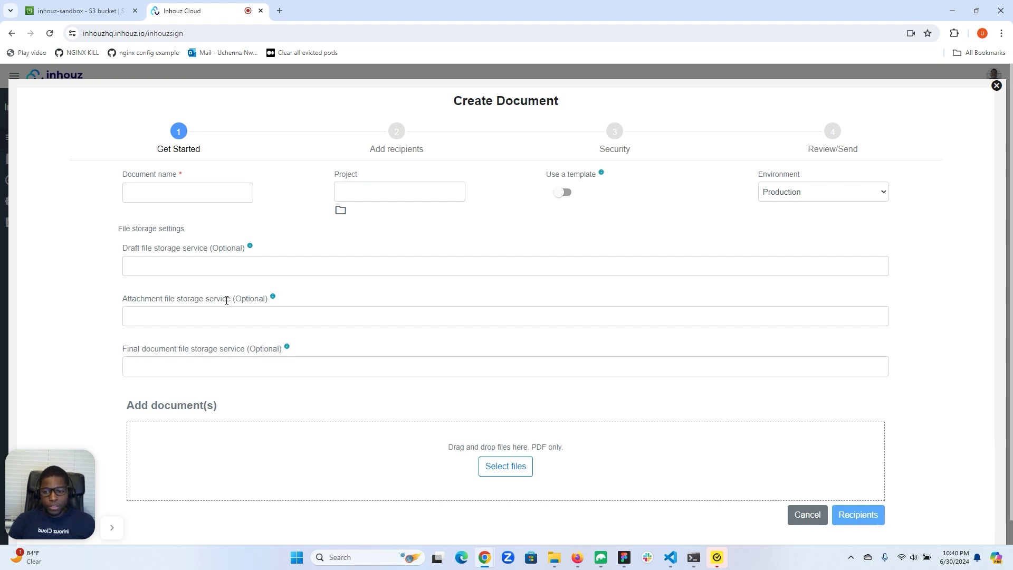
left_click(205, 318)
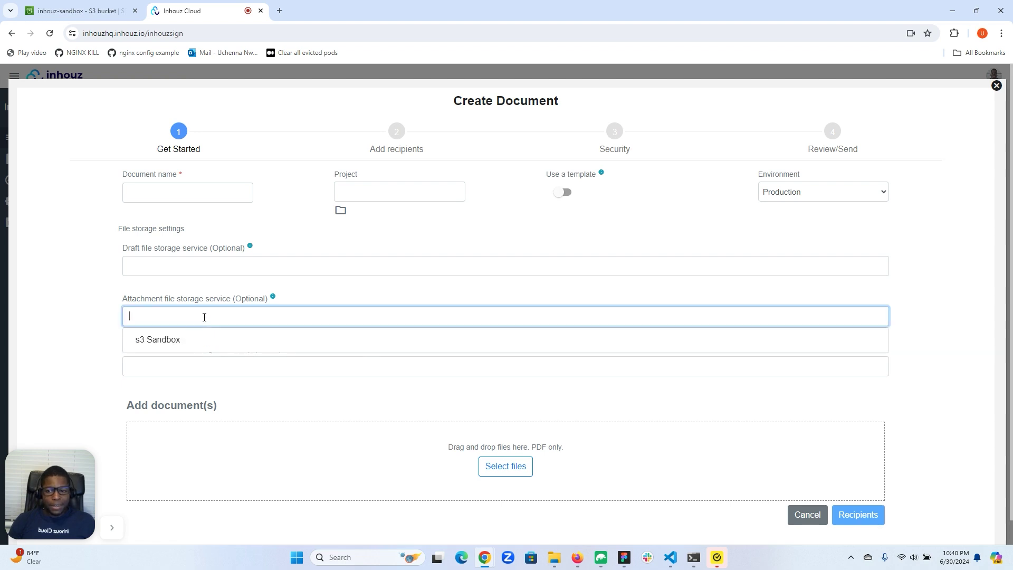
left_click(63, 319)
left_click(158, 317)
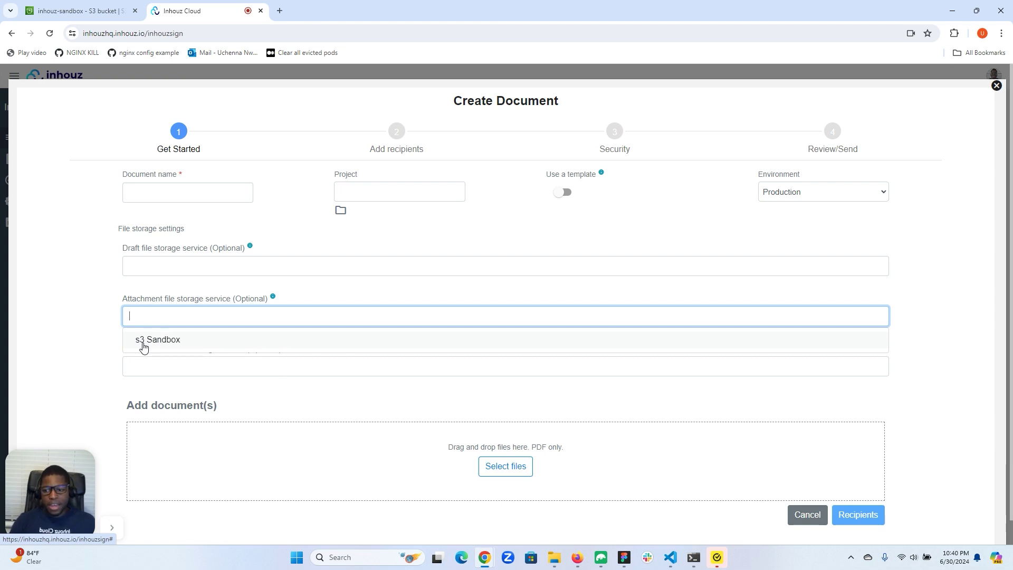
left_click(87, 345)
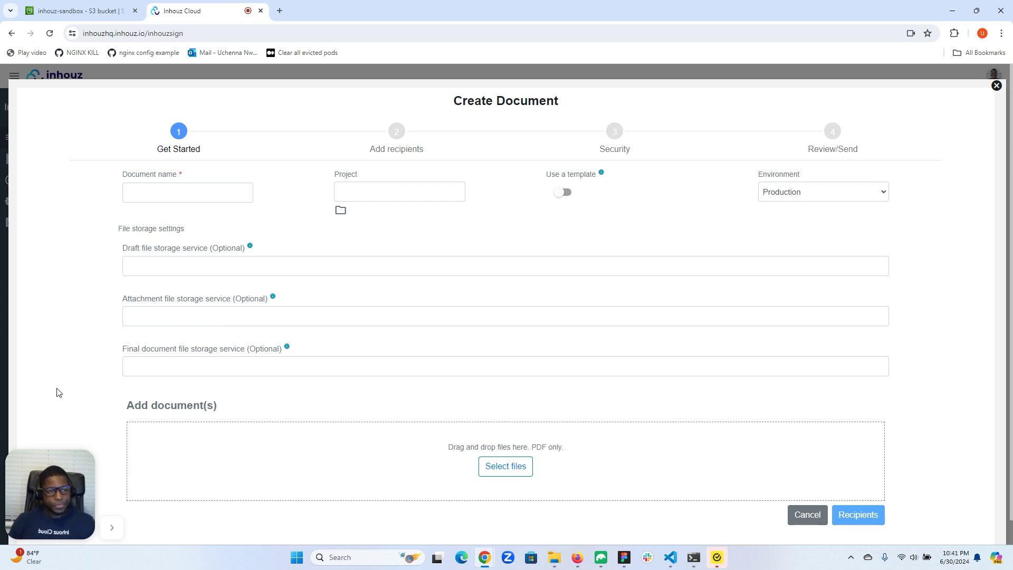
left_click(996, 86)
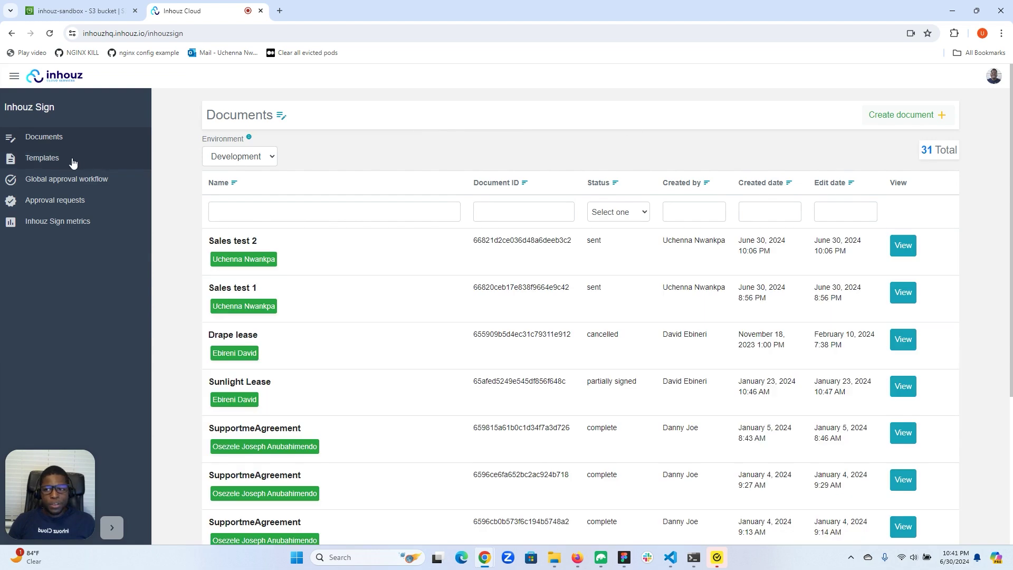
Start a new Inhouz Sign template and name it Sales Proposal
left_click(69, 162)
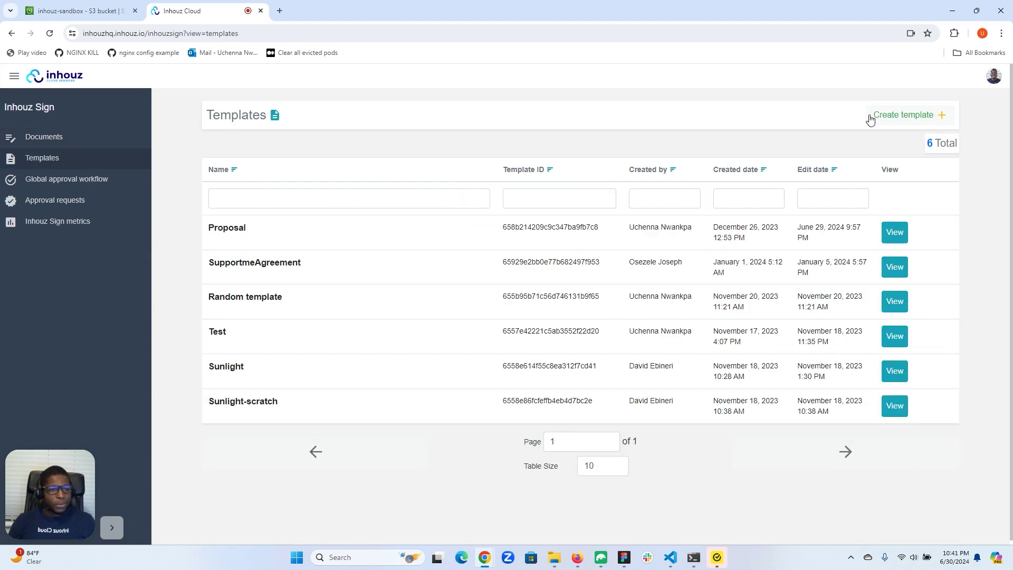
left_click(912, 115)
left_click(310, 148)
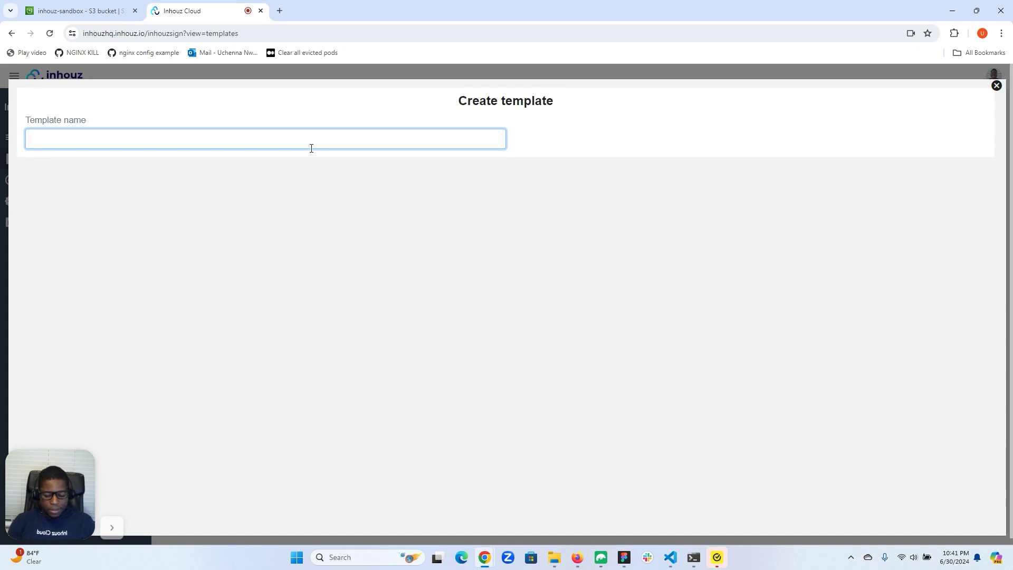
type("Sam")
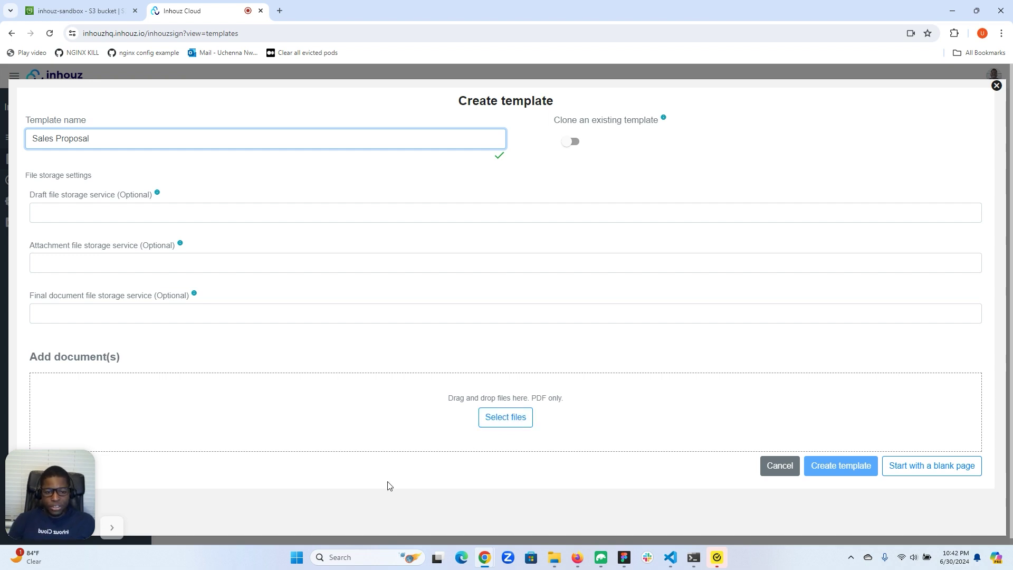
Add the PDF file Project proposal (1) from Downloads and create the template
left_click(488, 416)
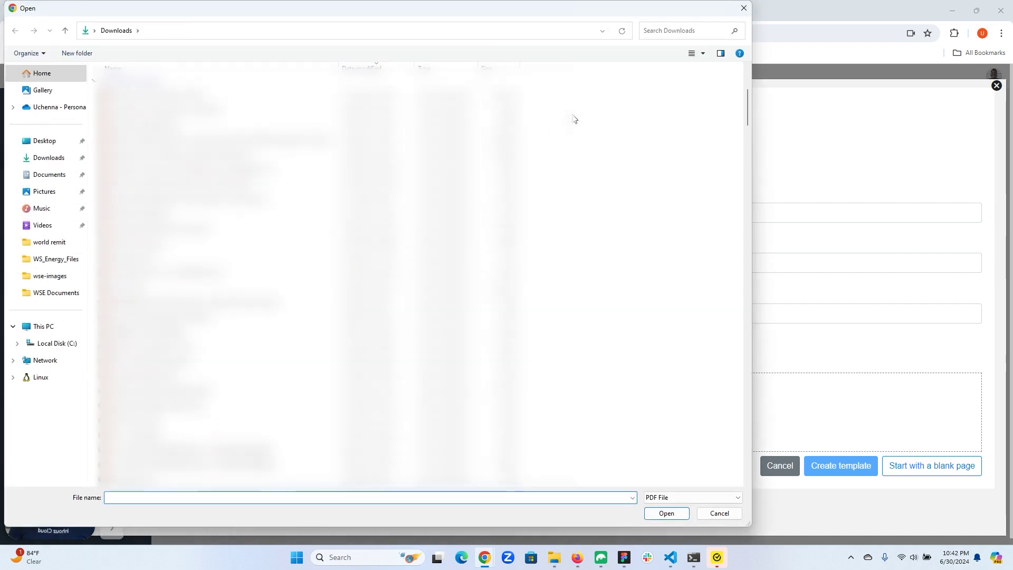
left_click(656, 33)
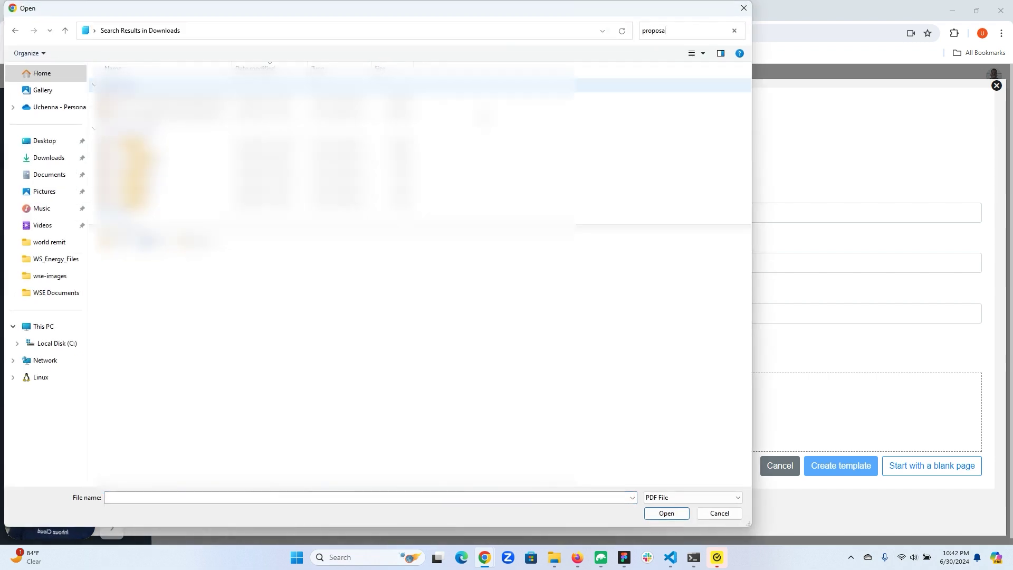
left_click(264, 157)
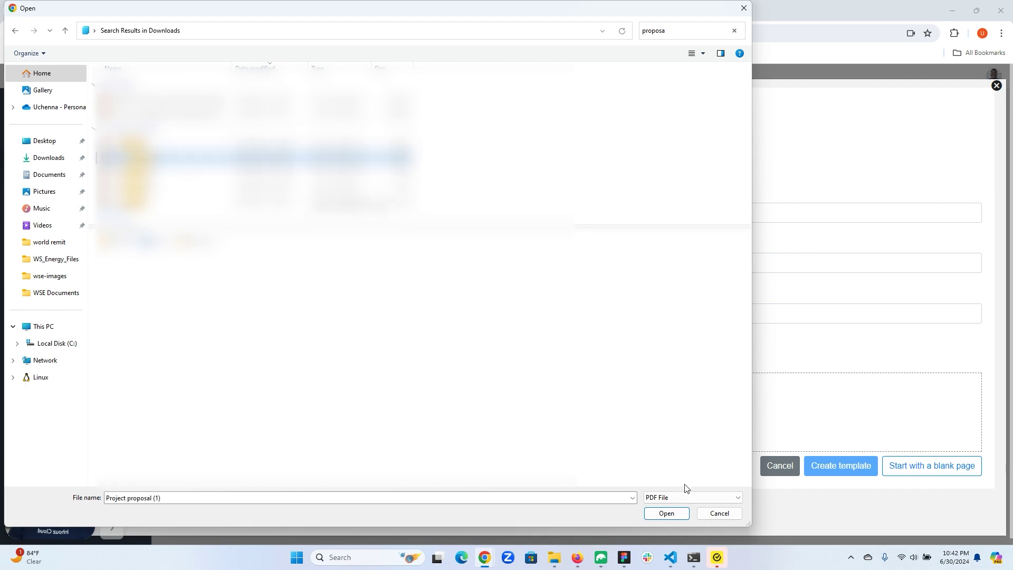
left_click(666, 512)
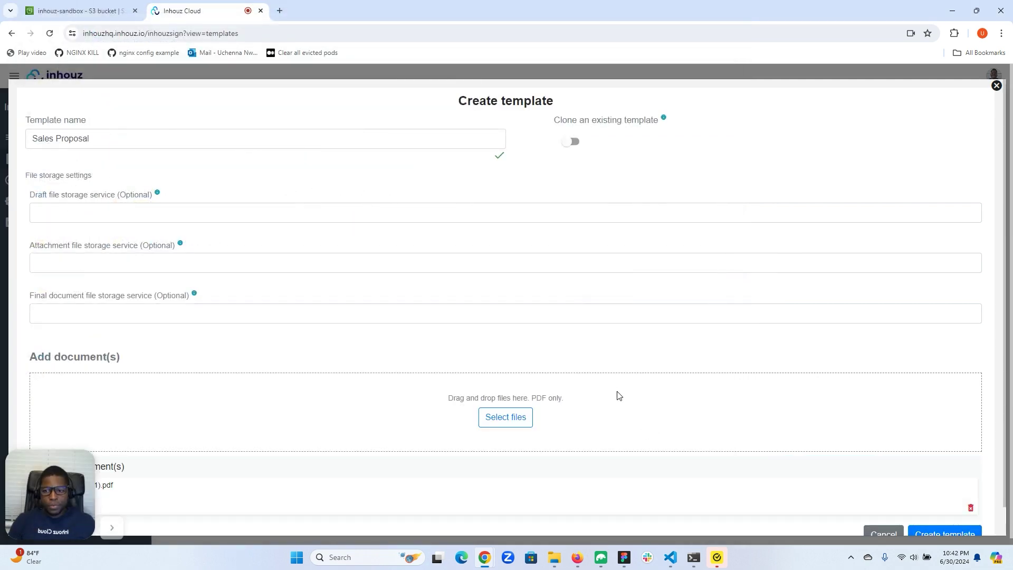
scroll(649, 395, "down", 1)
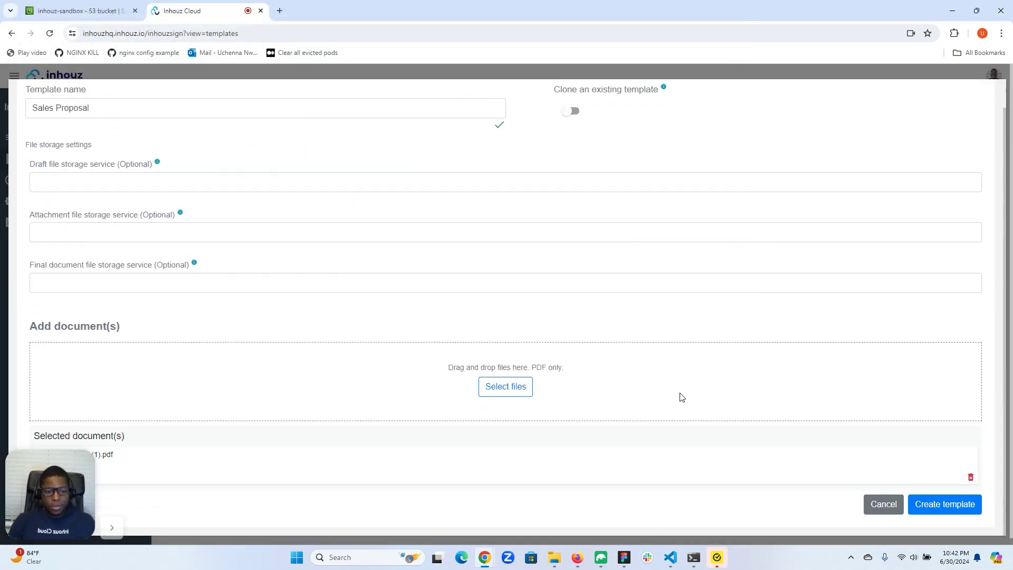
left_click(940, 506)
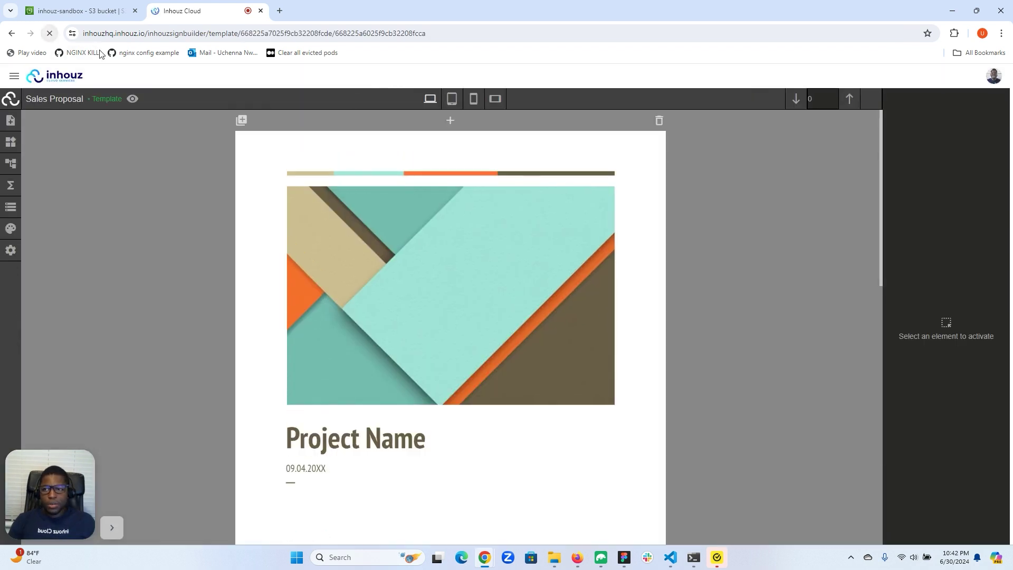
Place a Signature field below the company address block on the template's first page
scroll(429, 211, "down", 13)
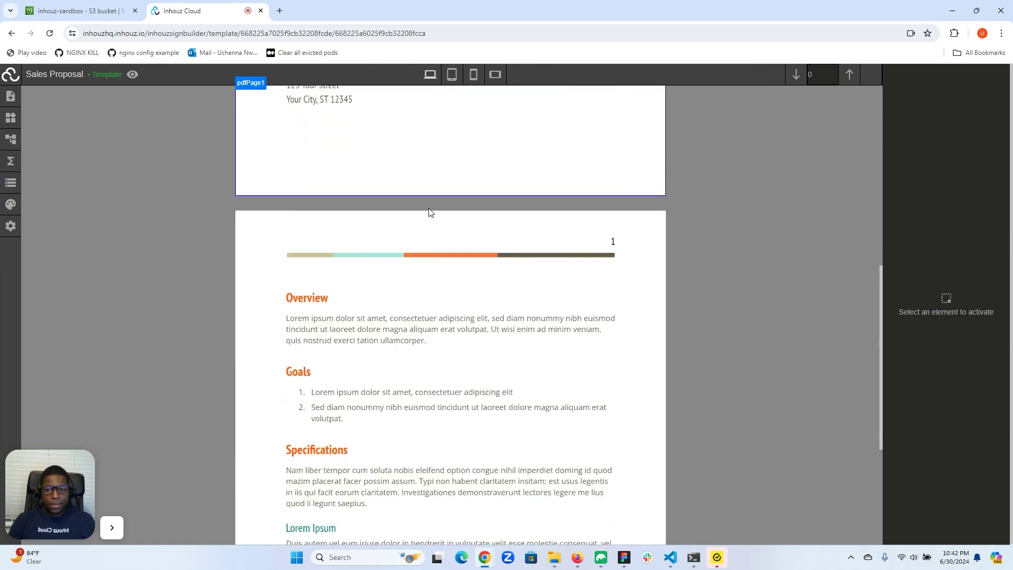
scroll(429, 211, "up", 8)
scroll(429, 211, "up", 5)
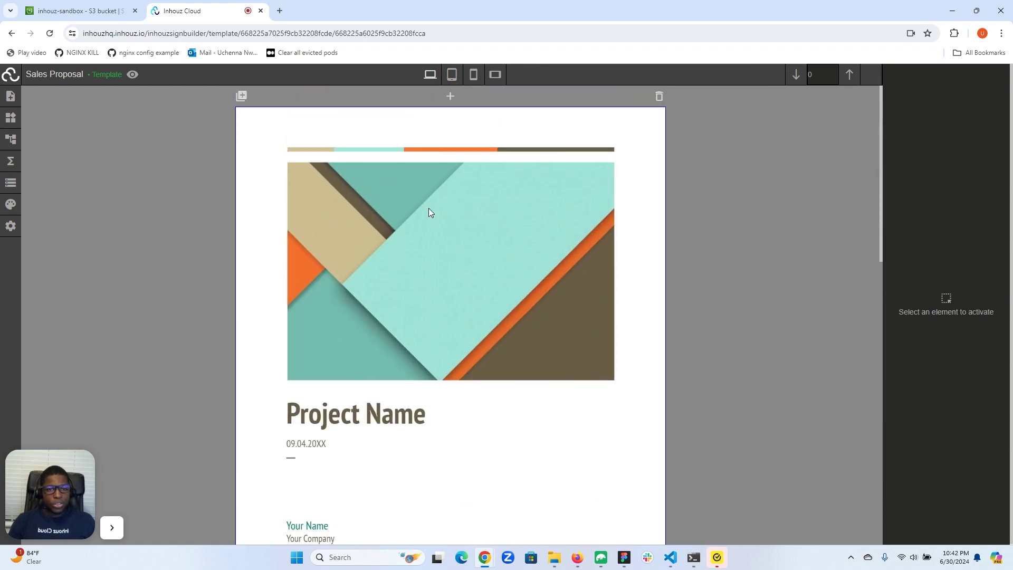
scroll(446, 248, "down", 6)
scroll(446, 264, "down", 5)
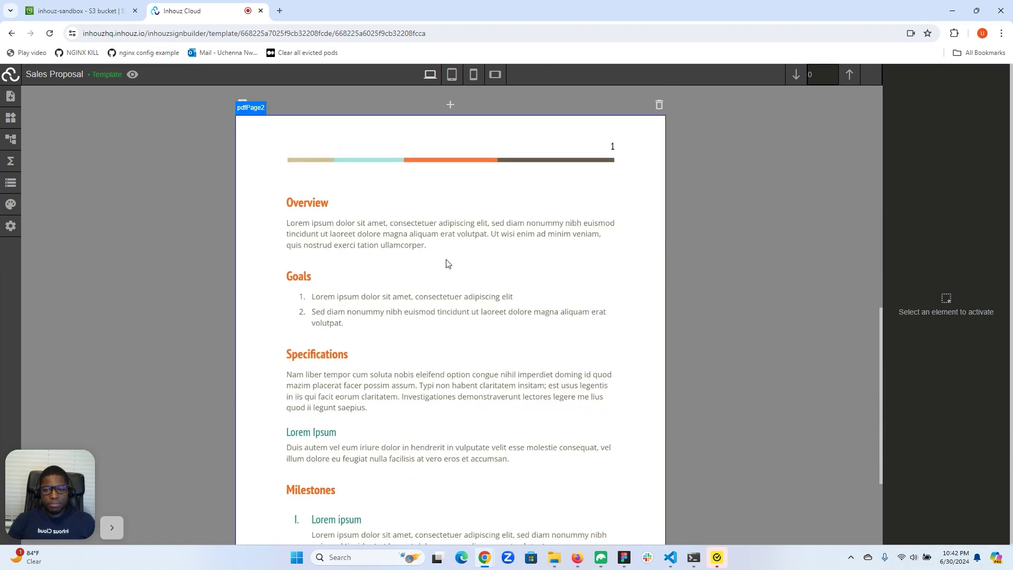
scroll(81, 167, "up", 9)
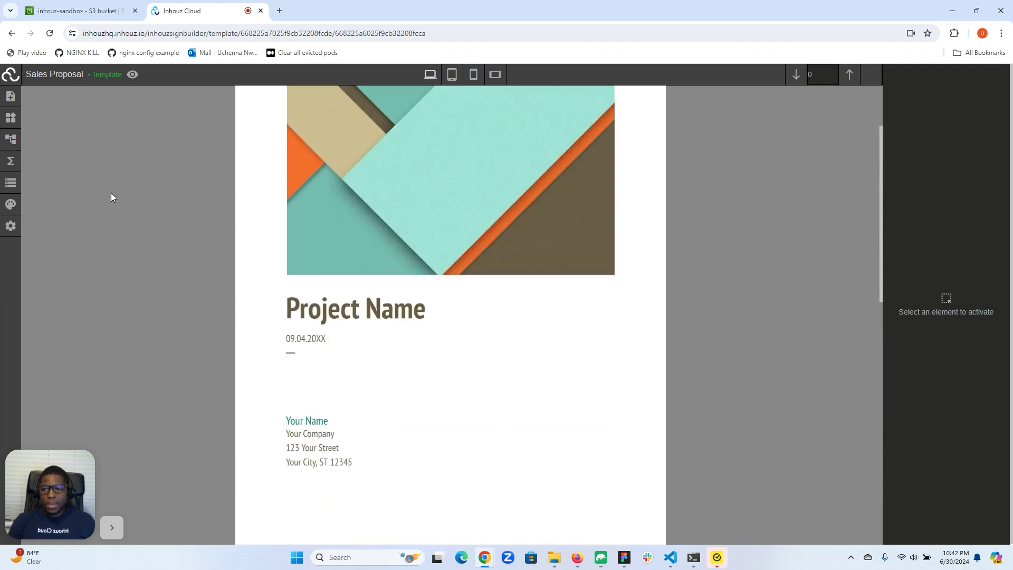
left_click(10, 118)
scroll(100, 237, "down", 3)
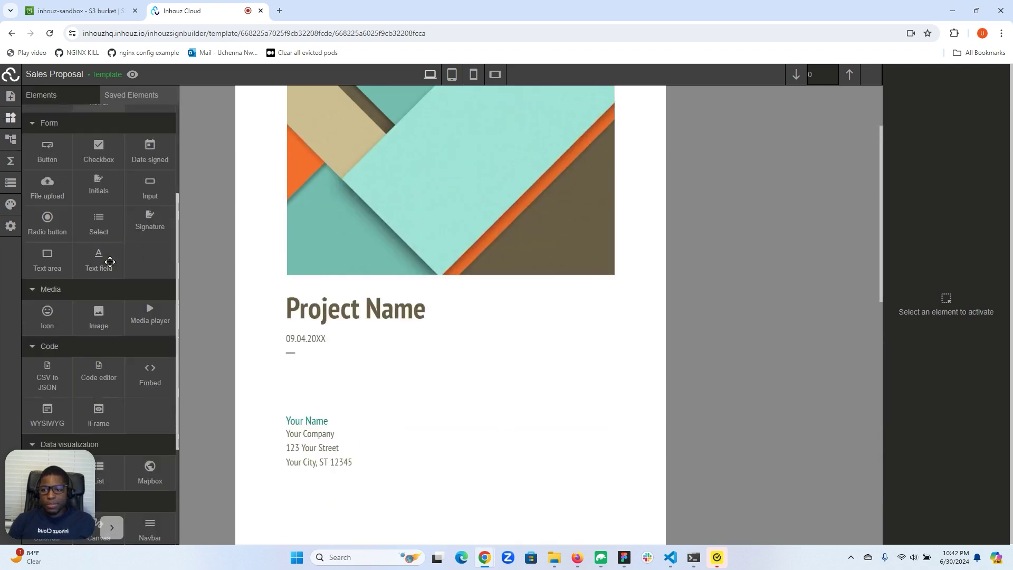
mouse_move(138, 267)
left_mouse_down()
mouse_move(280, 504)
mouse_move(288, 489)
left_mouse_up()
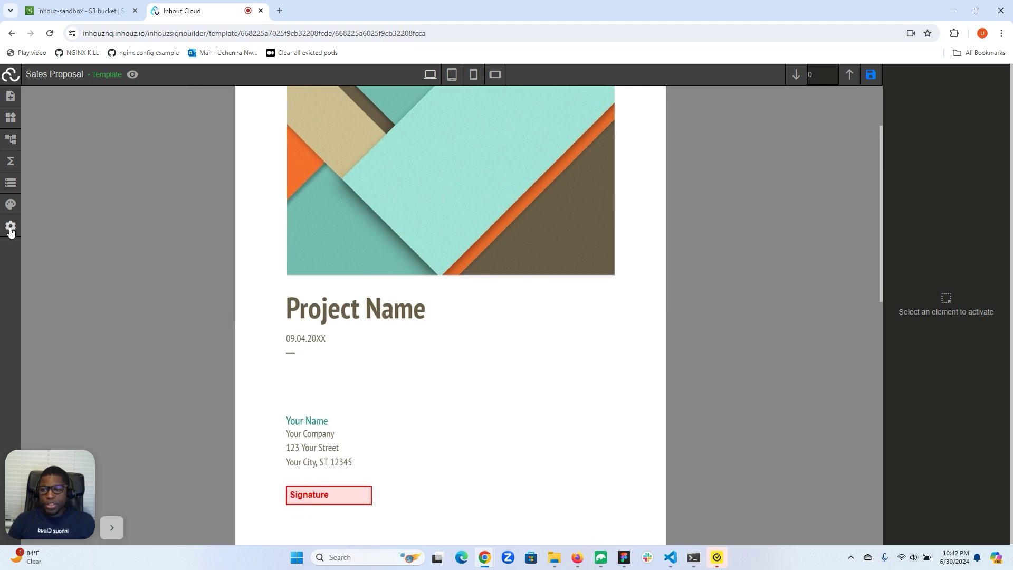
Add a role named Boss with the Sign action to the Sales Proposal template
left_click(10, 226)
left_click(108, 256)
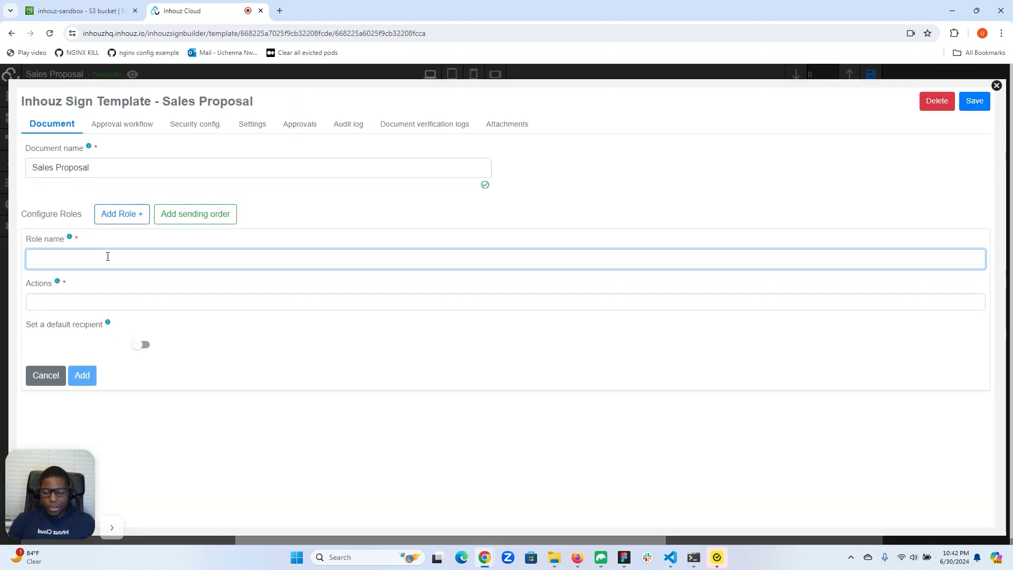
type("Boss")
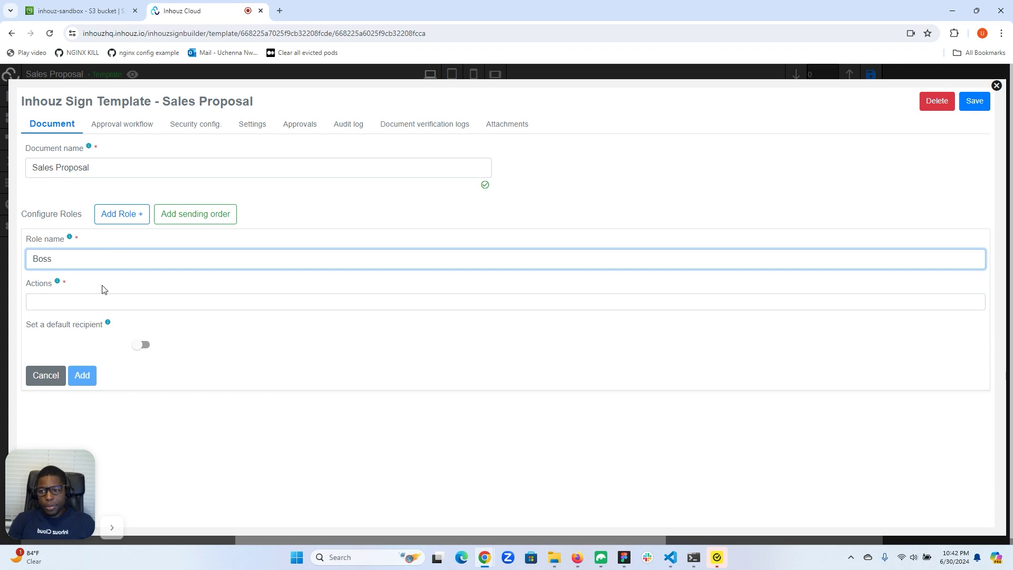
left_click(90, 305)
left_click(73, 324)
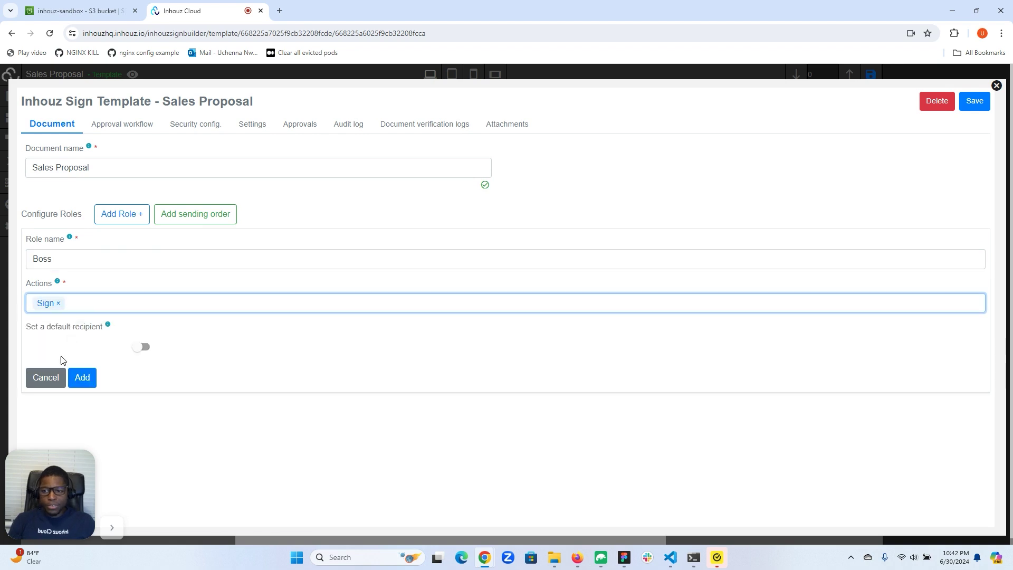
left_click(82, 378)
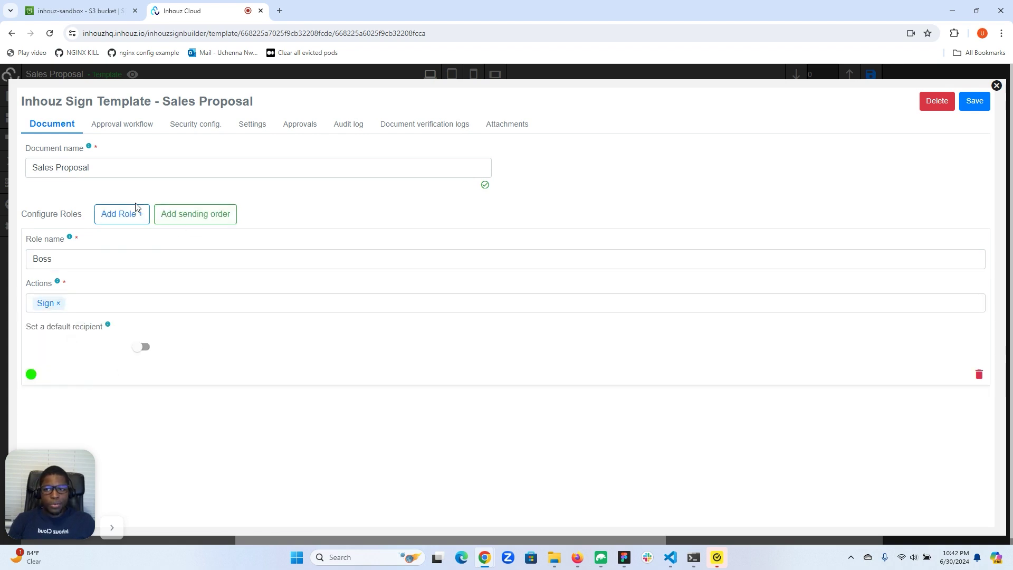
Open the template's file storage settings and examine the objects in the inhouz-sandbox bucket in Amazon S3
left_click(252, 127)
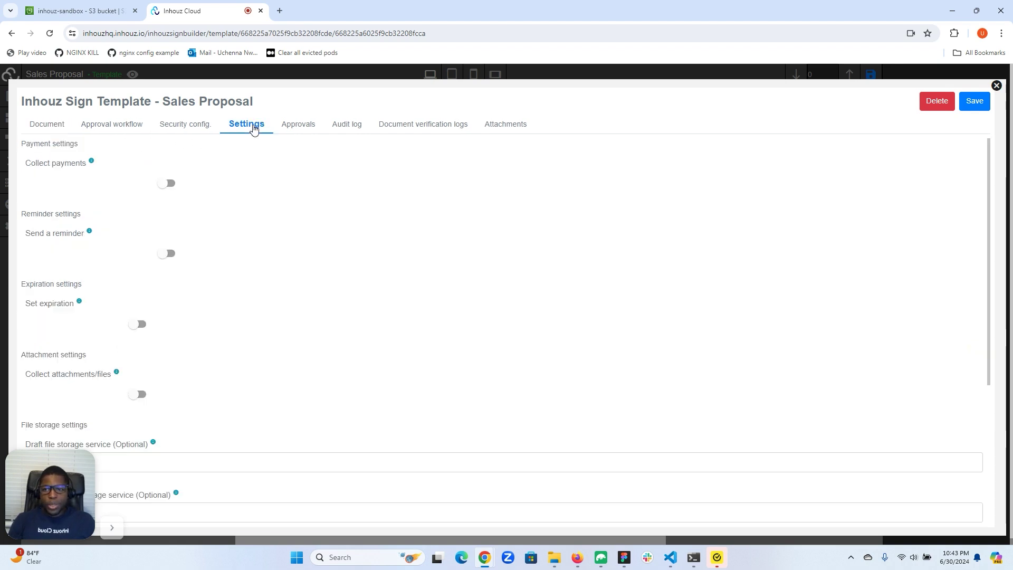
scroll(140, 201, "down", 4)
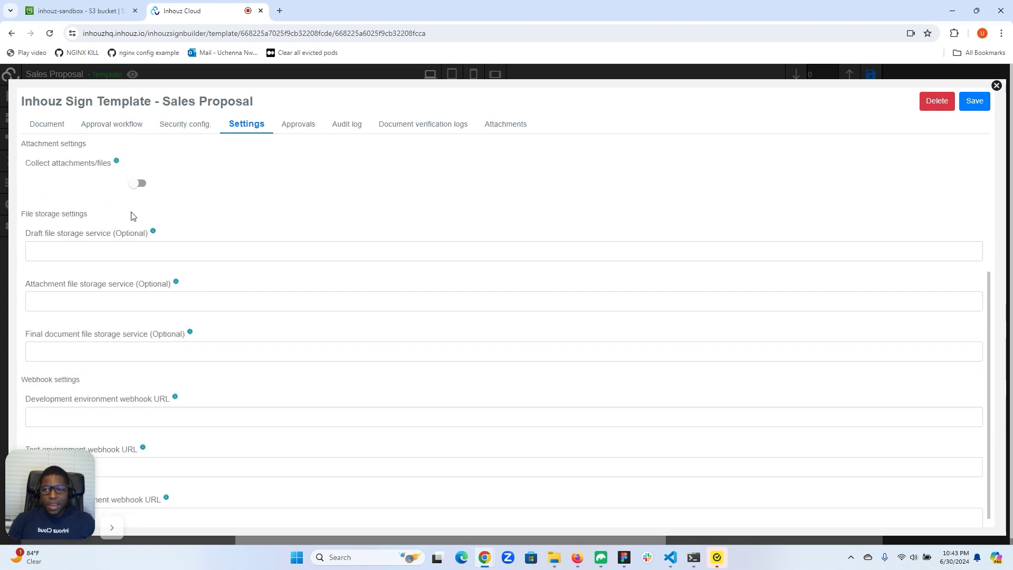
left_click(79, 11)
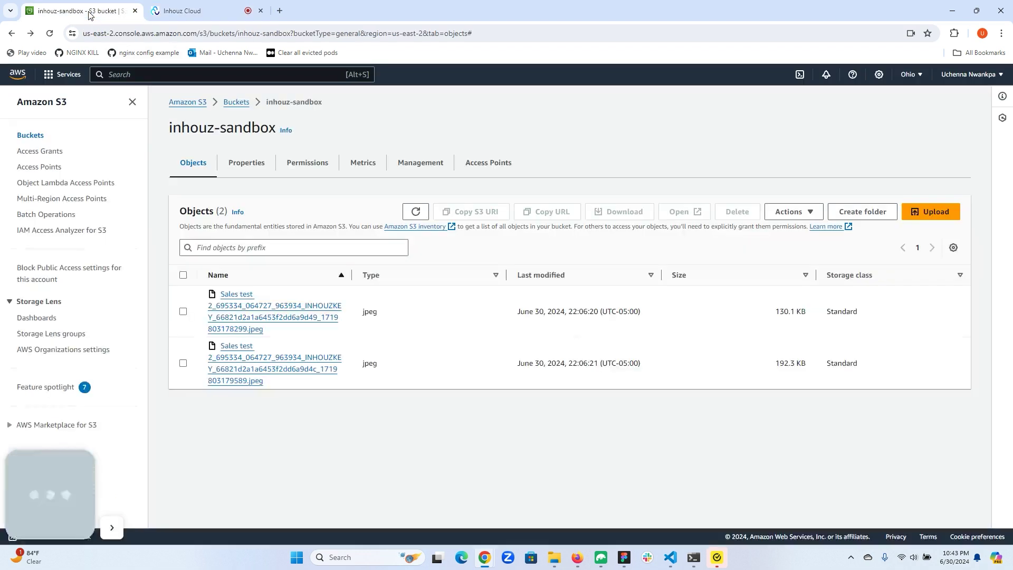
left_click(50, 33)
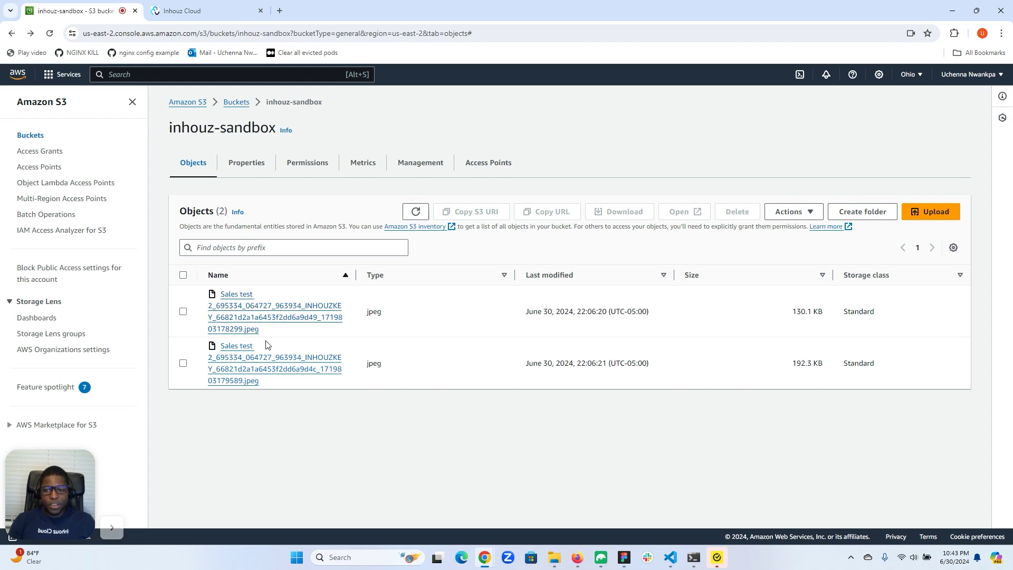
left_click(184, 11)
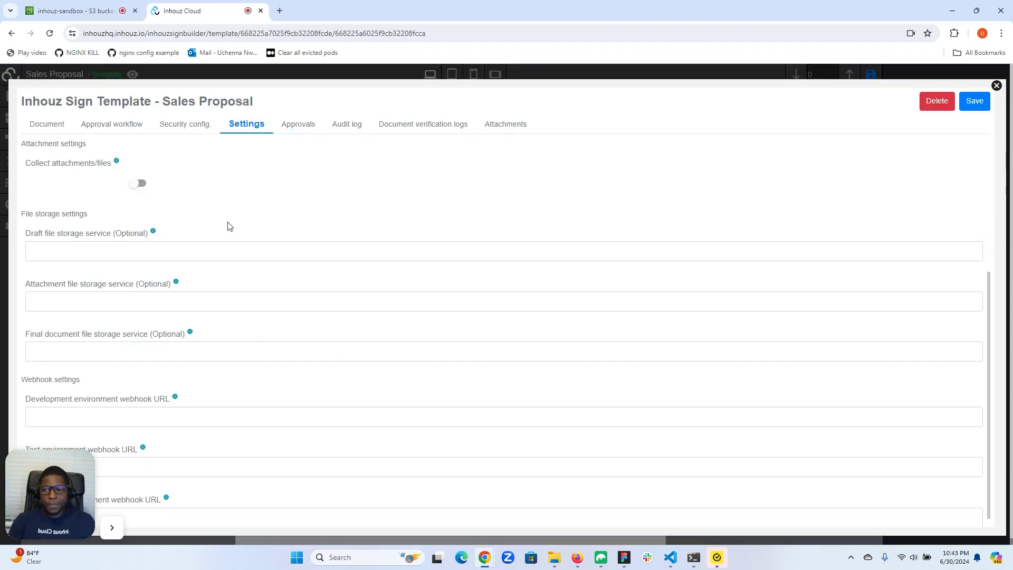
Set the draft, attachment and final document file storage services of the template to s3 Sandbox
left_click(147, 251)
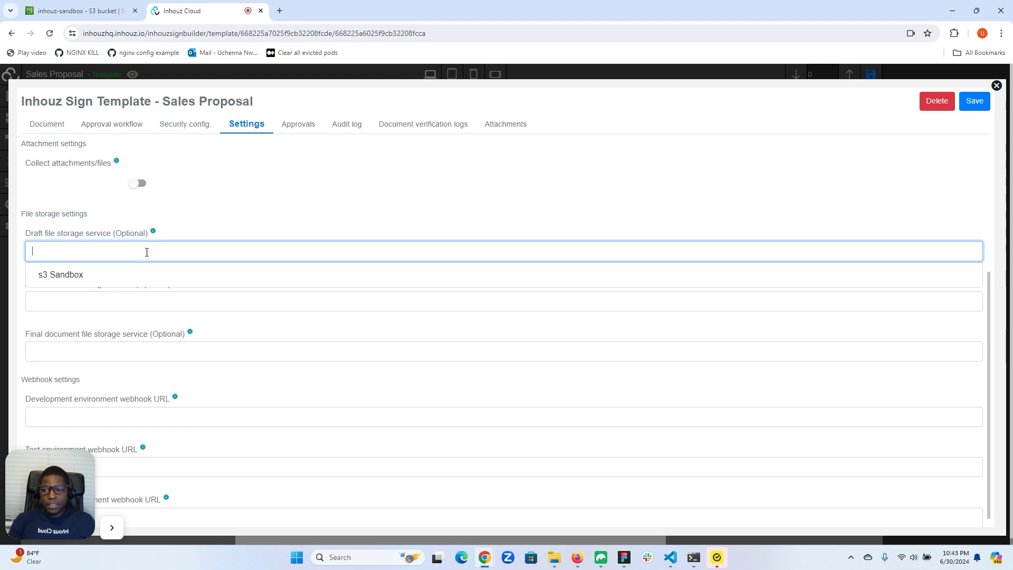
left_click(95, 281)
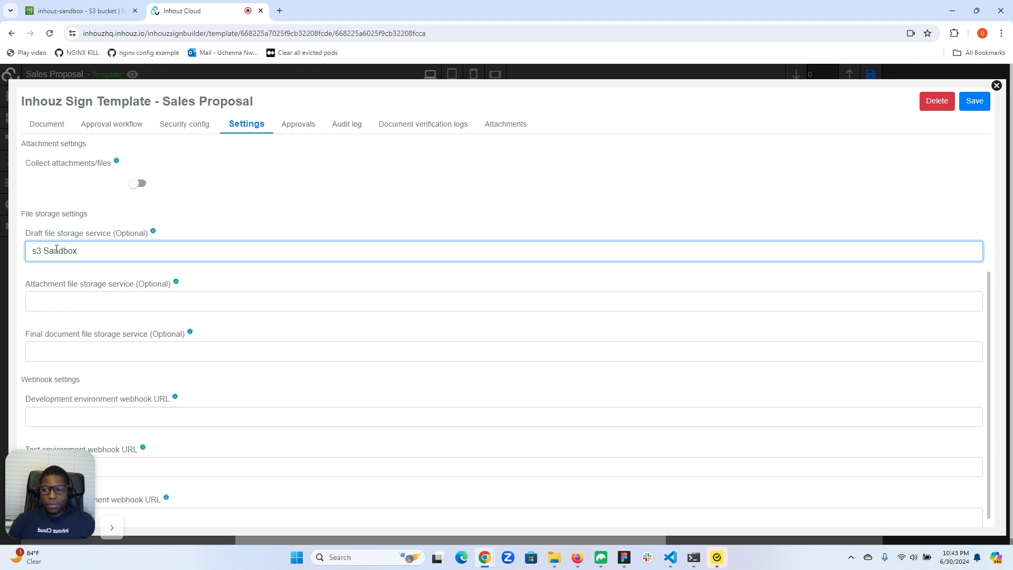
left_click(61, 300)
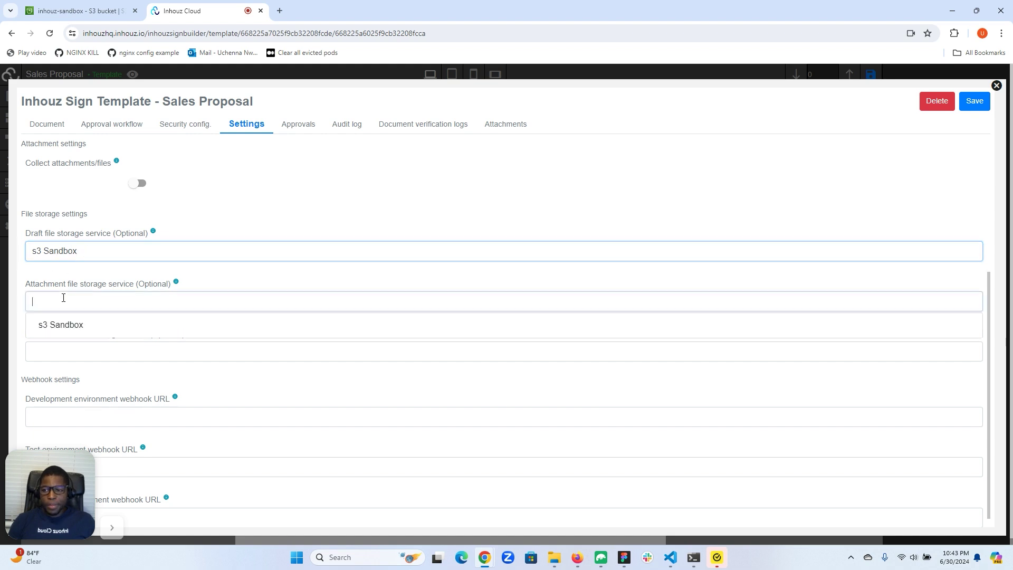
left_click(58, 326)
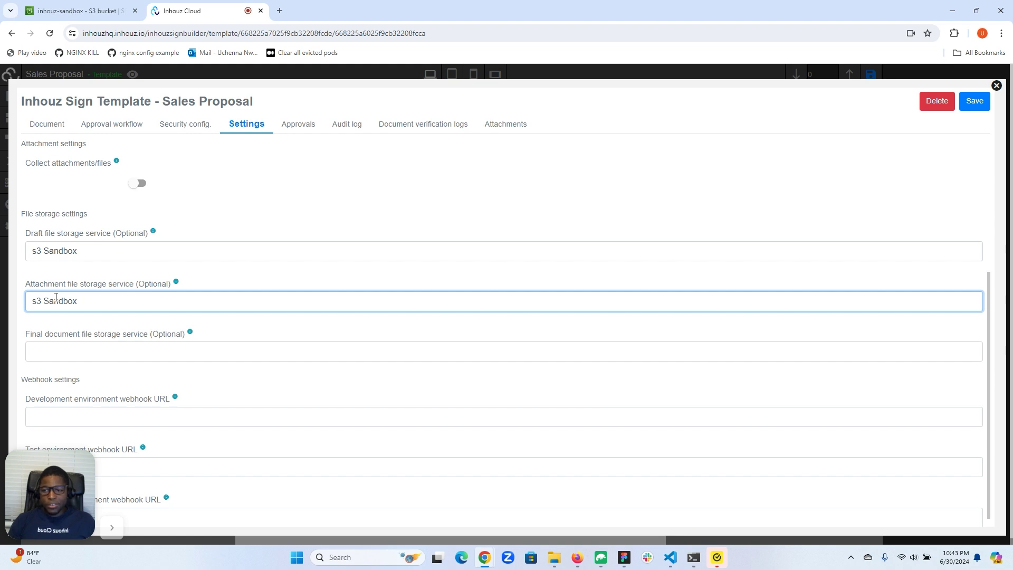
left_click(47, 345)
left_click(47, 379)
scroll(112, 368, "down", 1)
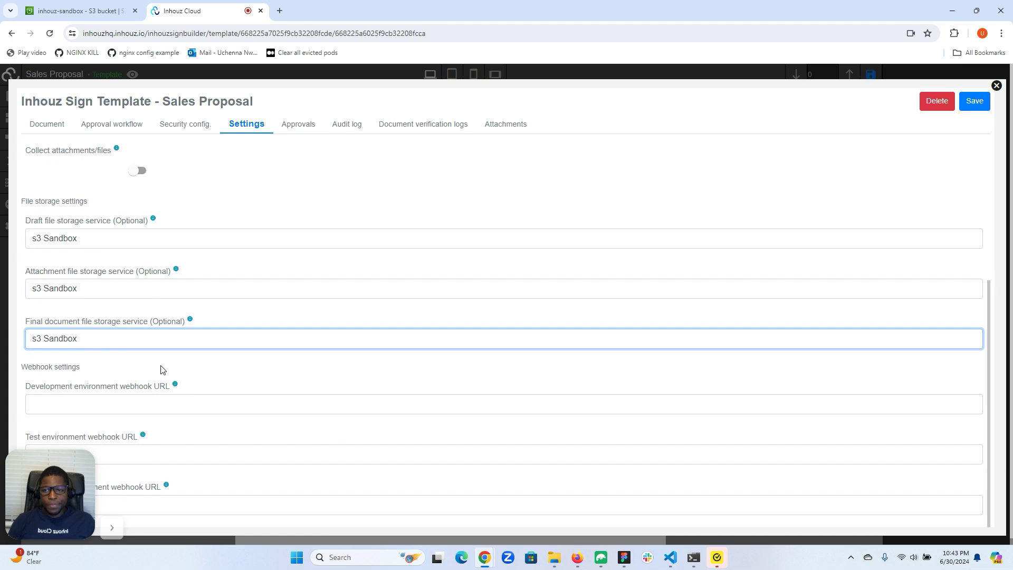
Enable collecting attachments on the template, make them required and allow multiple files
scroll(149, 292, "up", 1)
scroll(193, 253, "up", 5)
scroll(195, 226, "down", 2)
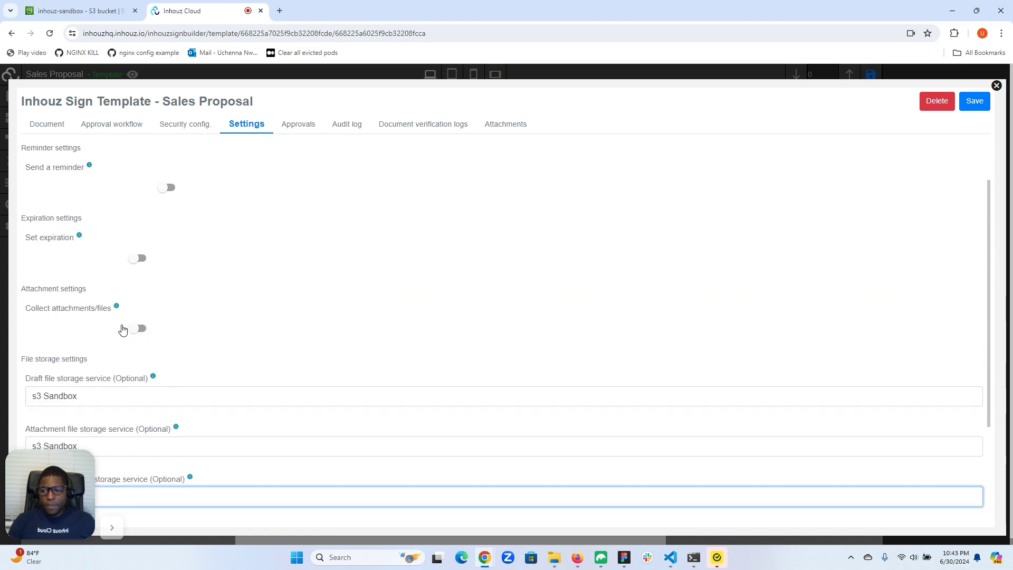
left_click(141, 330)
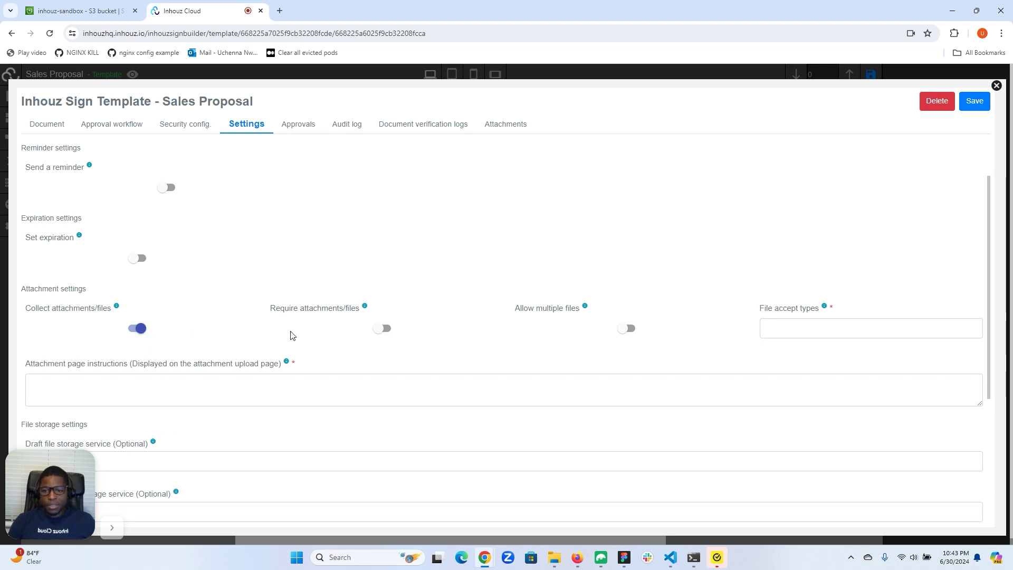
left_click(390, 332)
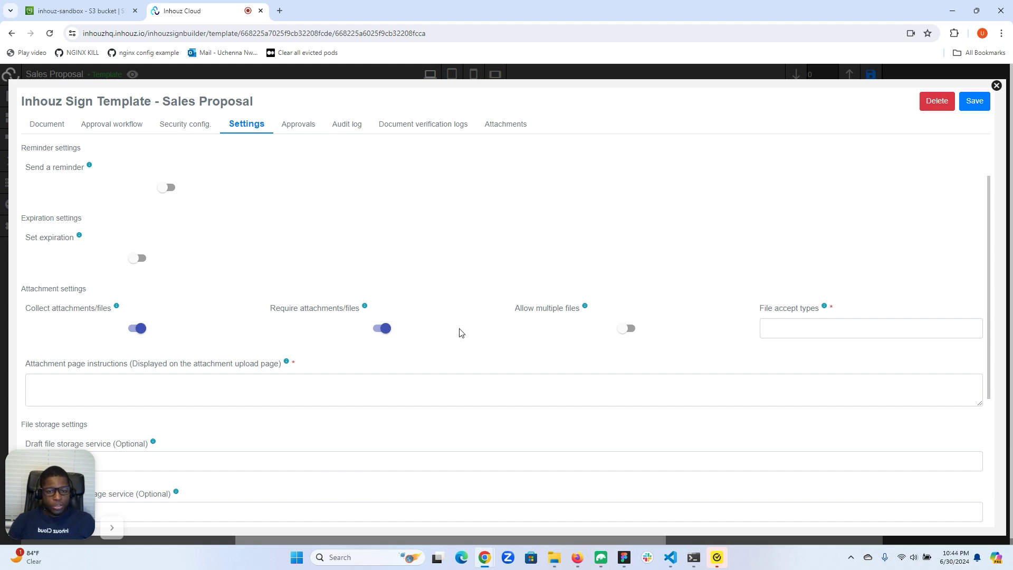
left_click(632, 332)
Enter "Upload random documents." as the attachment page instructions, then save and close the template settings
left_click(385, 387)
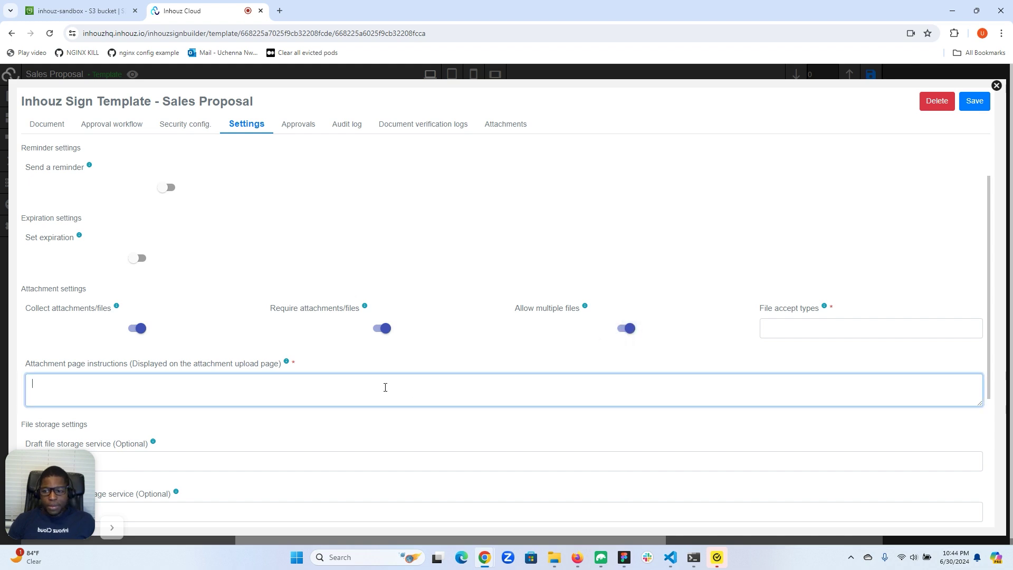
type("Upload random docum")
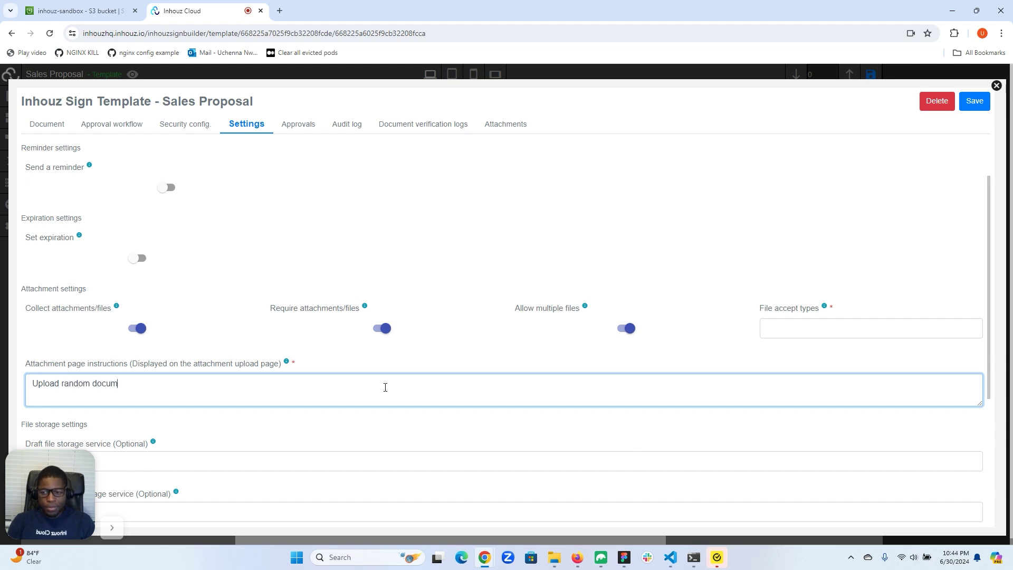
type("ents.")
scroll(214, 449, "down", 4)
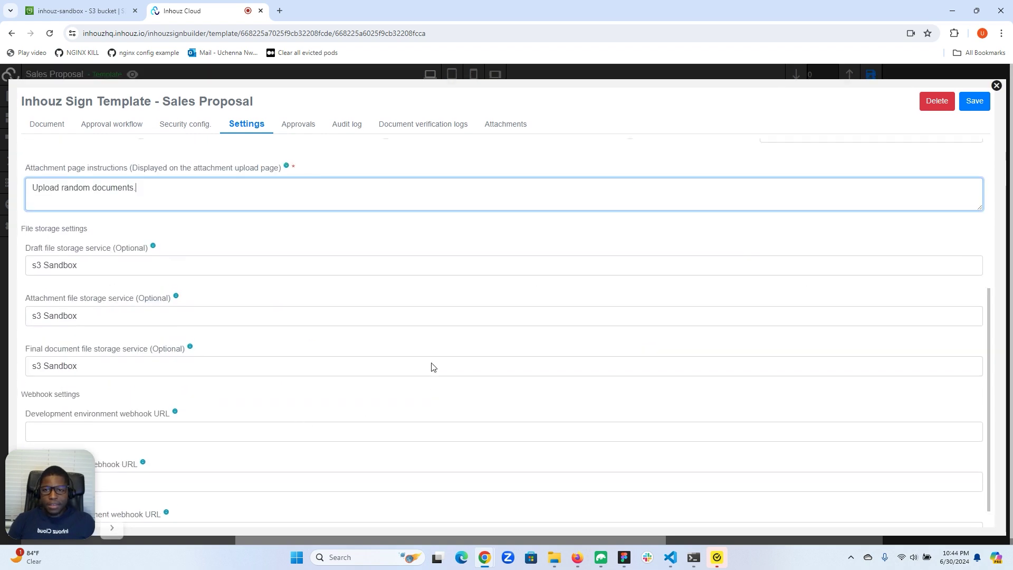
scroll(432, 366, "up", 5)
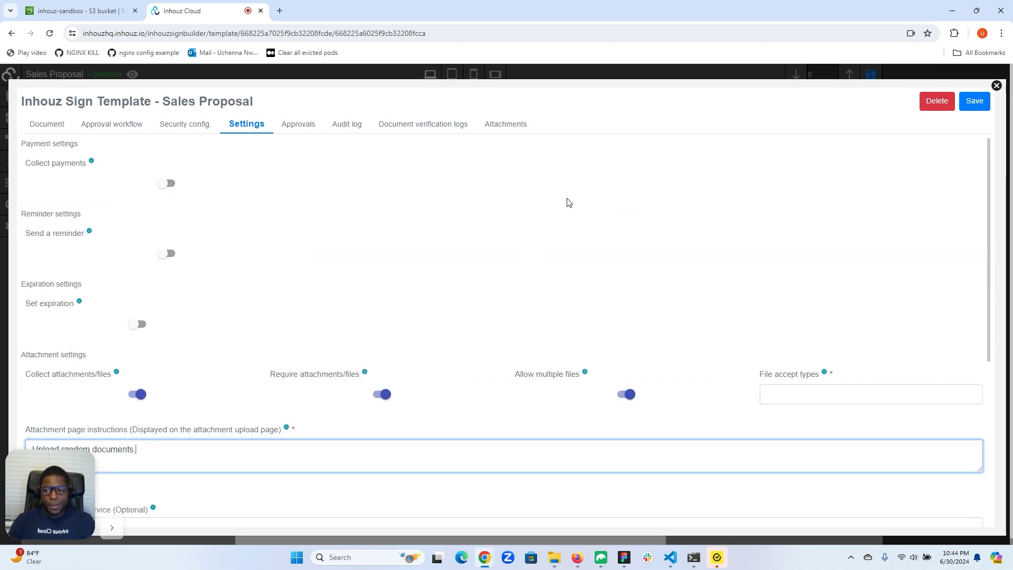
left_click(975, 101)
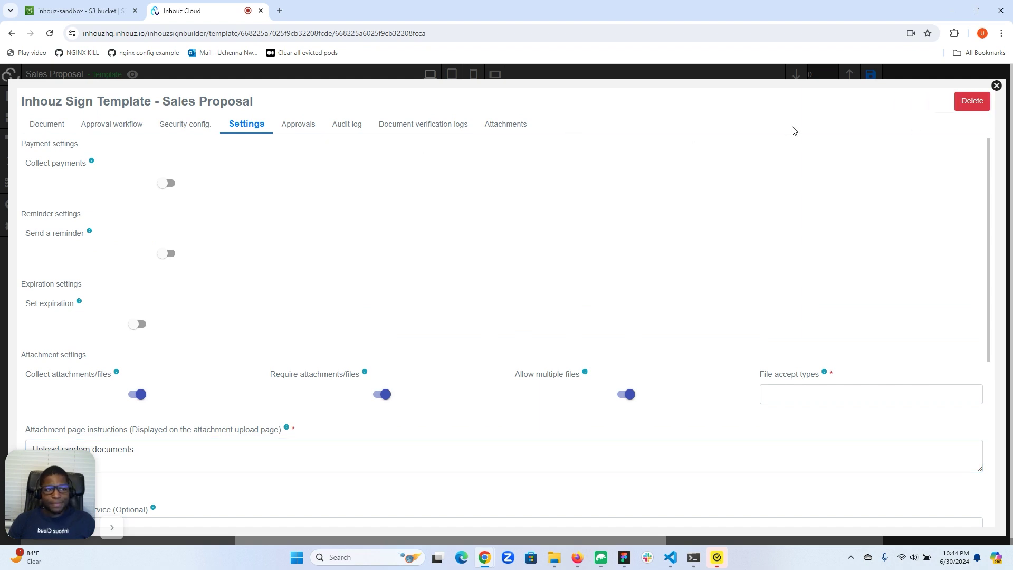
left_click(996, 85)
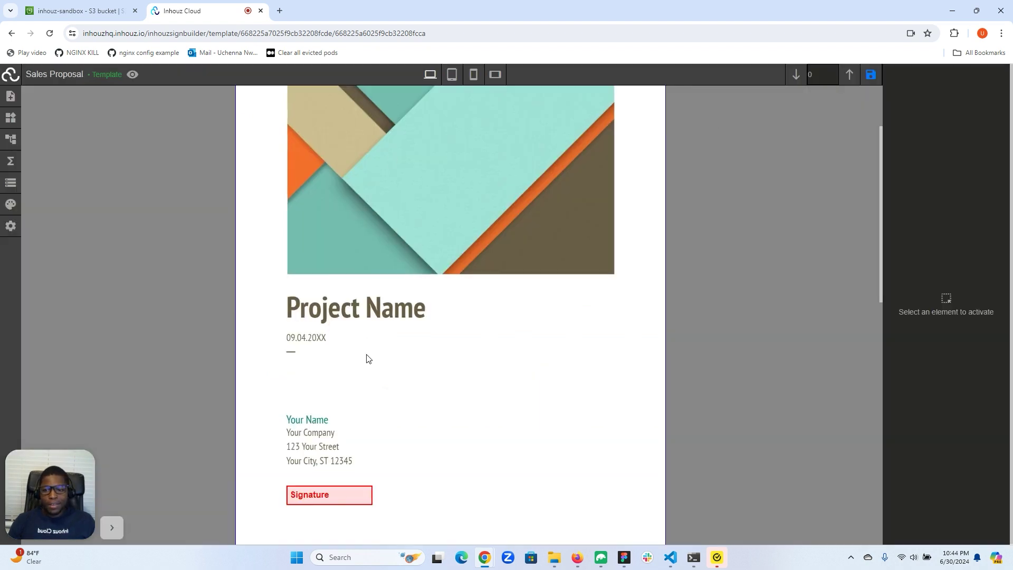
Assign the Boss role to the Signature field on the first page and save the template
left_click(333, 496)
left_click(317, 464)
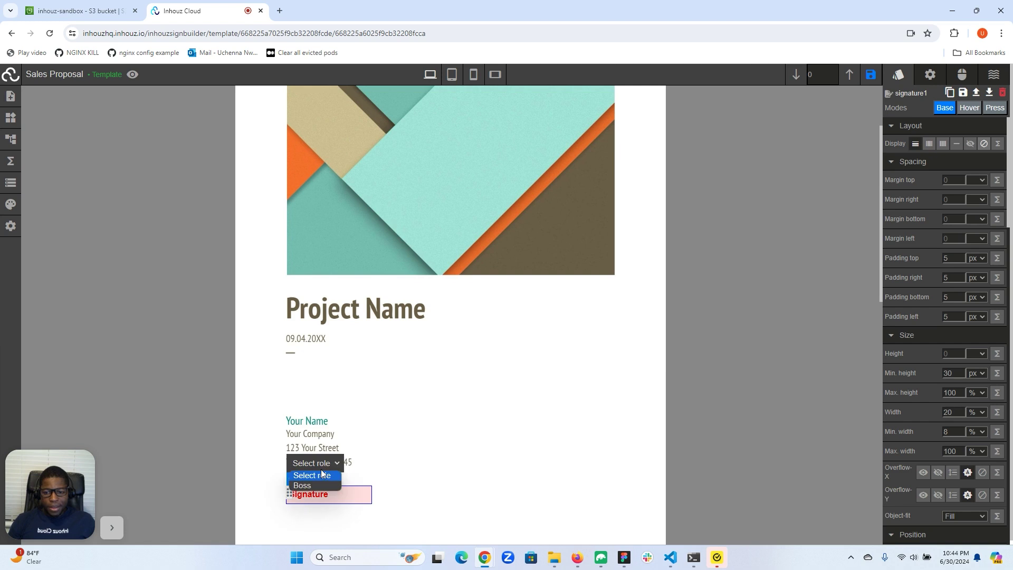
left_click(317, 486)
left_click(372, 467)
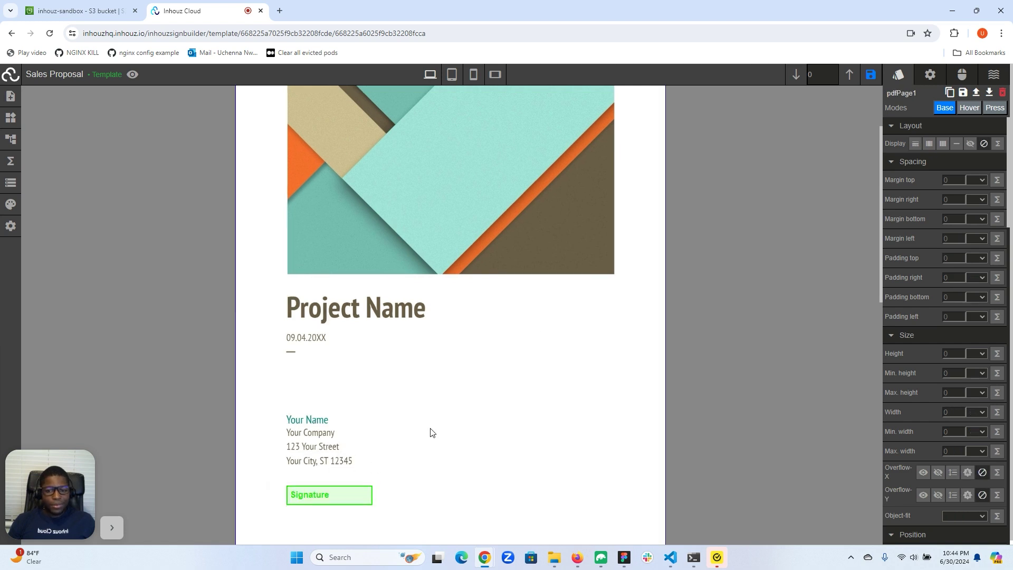
left_click(871, 76)
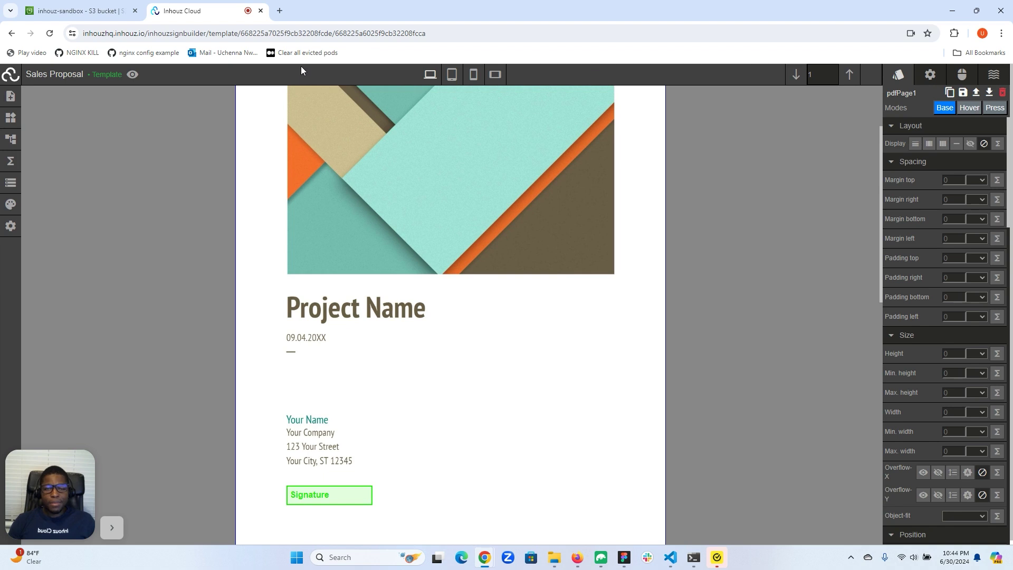
Review the Sales Proposal template's pages and compare them with the objects in the inhouz-sandbox bucket in Amazon S3
scroll(269, 143, "up", 2)
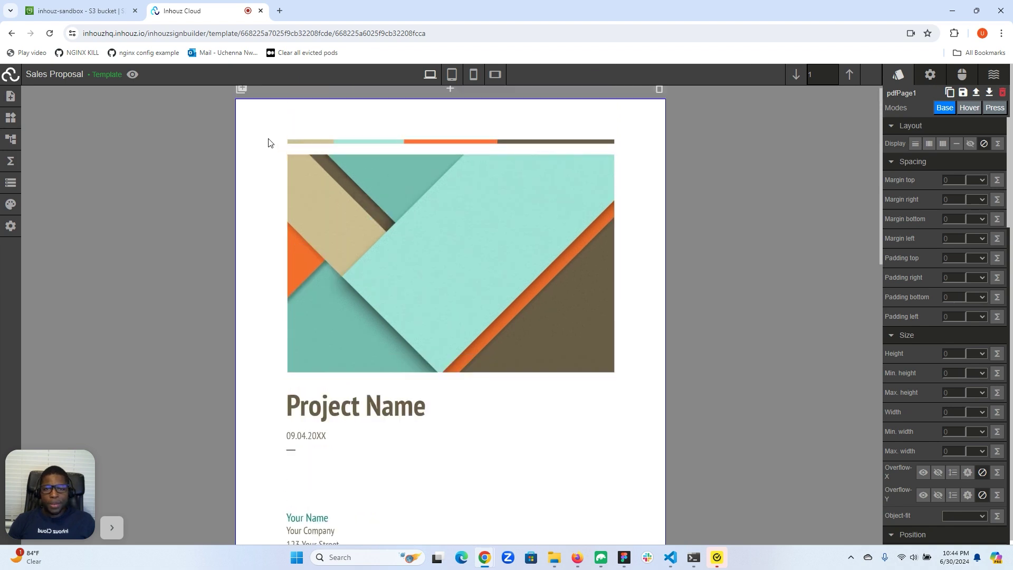
scroll(269, 155, "down", 7)
scroll(269, 154, "down", 5)
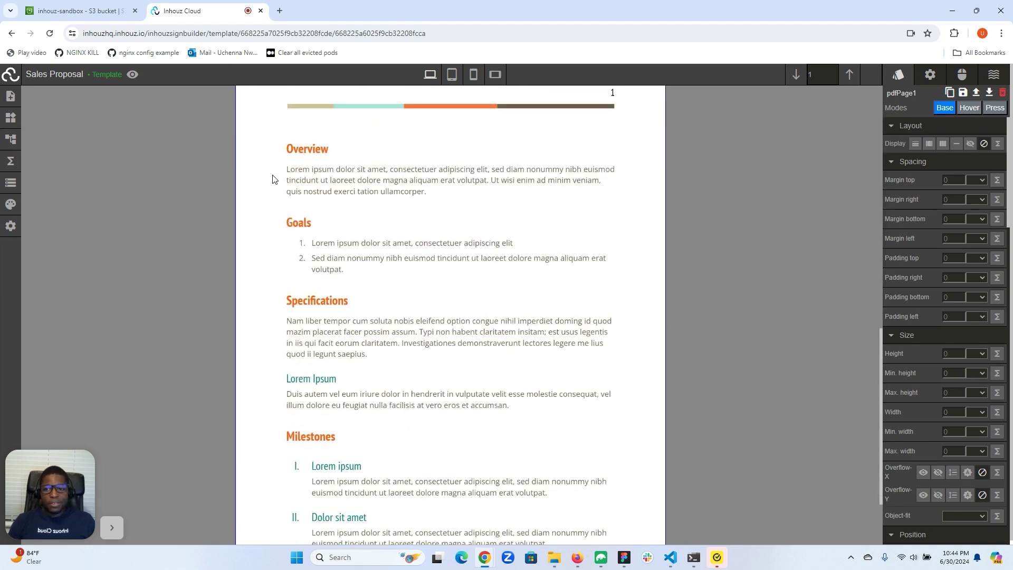
scroll(272, 179, "up", 6)
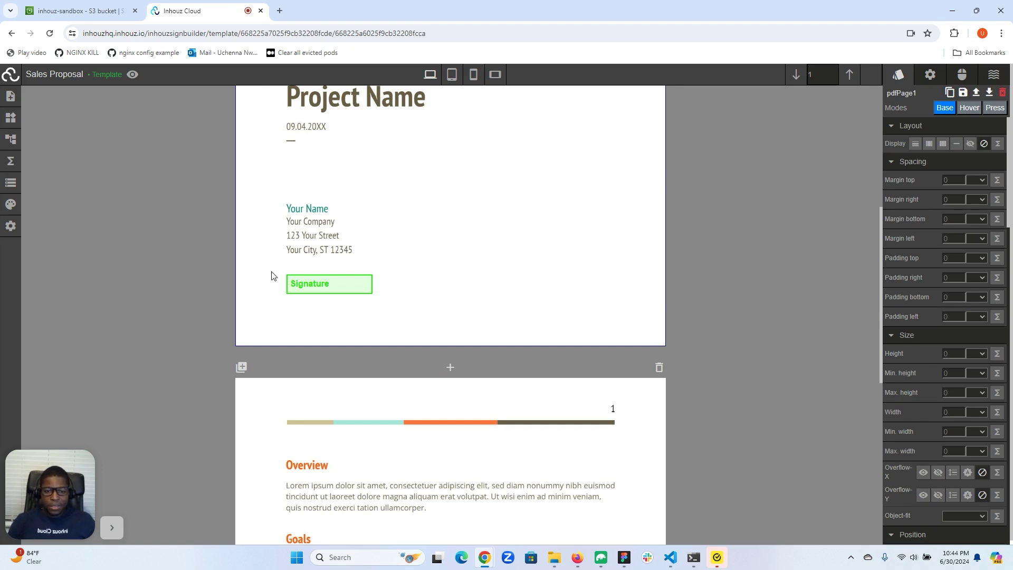
left_click(79, 10)
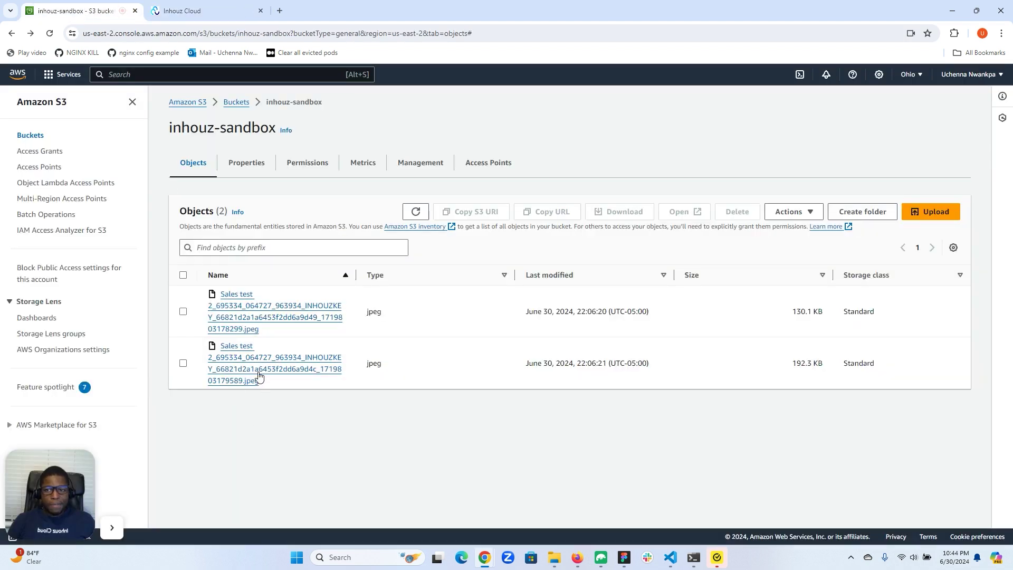
left_click(193, 9)
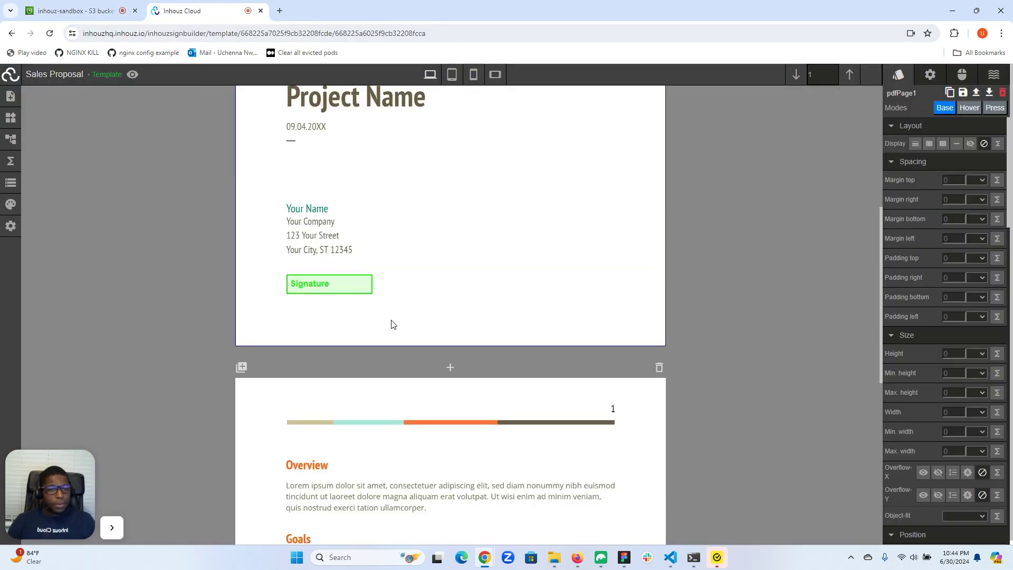
scroll(391, 322, "up", 5)
scroll(391, 320, "up", 2)
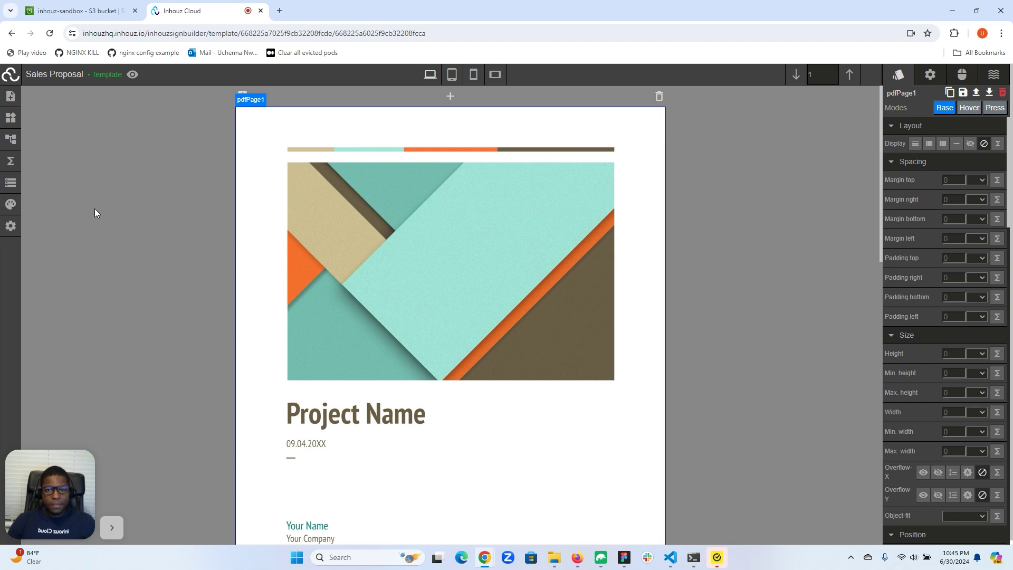
scroll(94, 208, "down", 5)
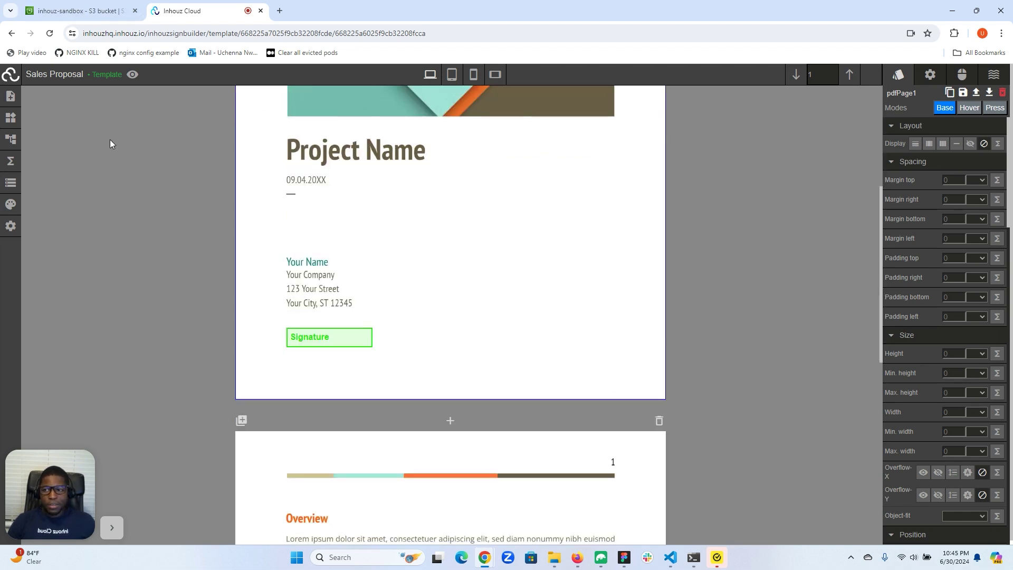
Leave the template builder for the Inhouz Sign documents list and start a new document named Sales Proposal 1
left_click(10, 75)
left_click(105, 211)
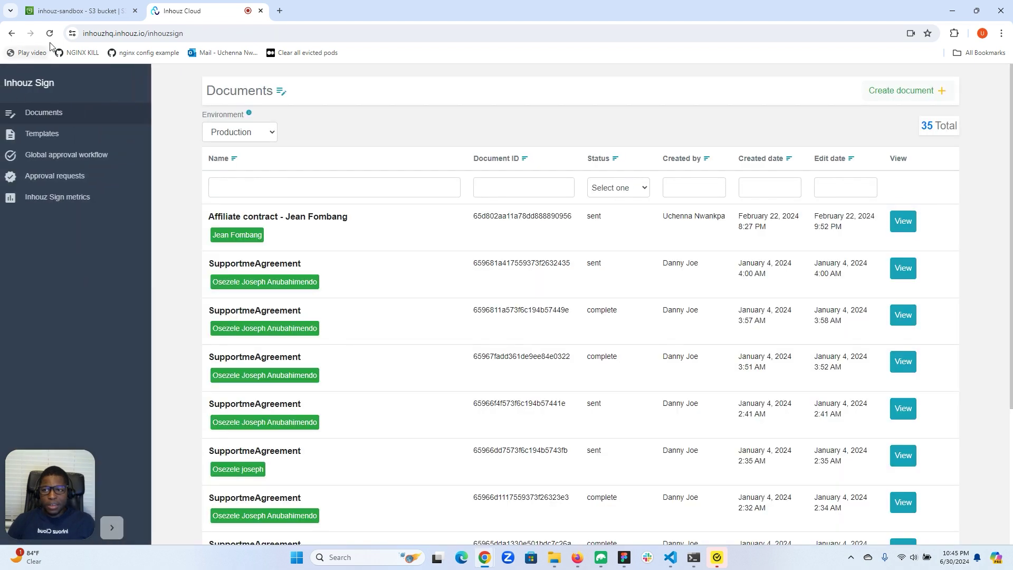
left_click(49, 33)
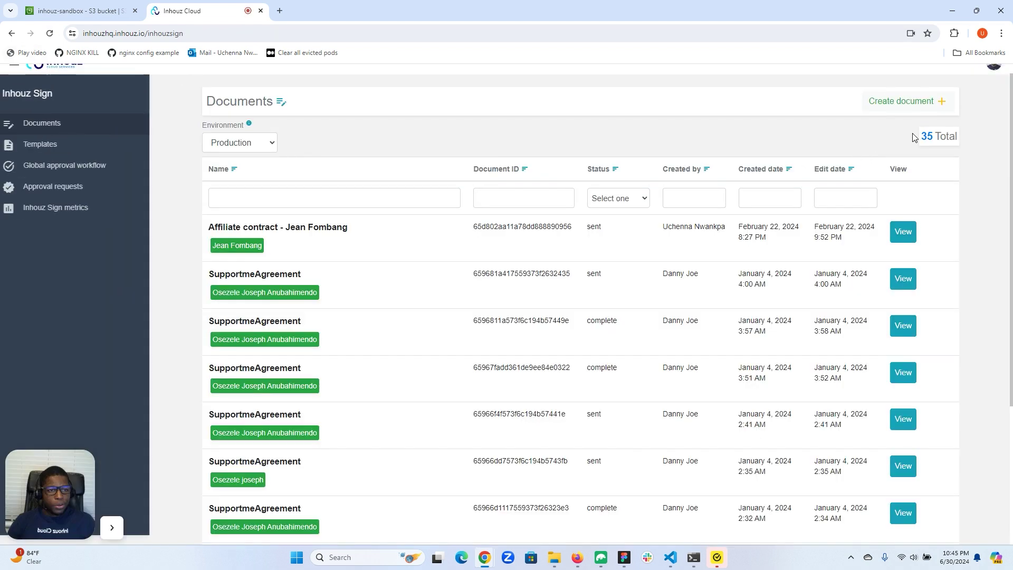
left_click(903, 101)
left_click(200, 190)
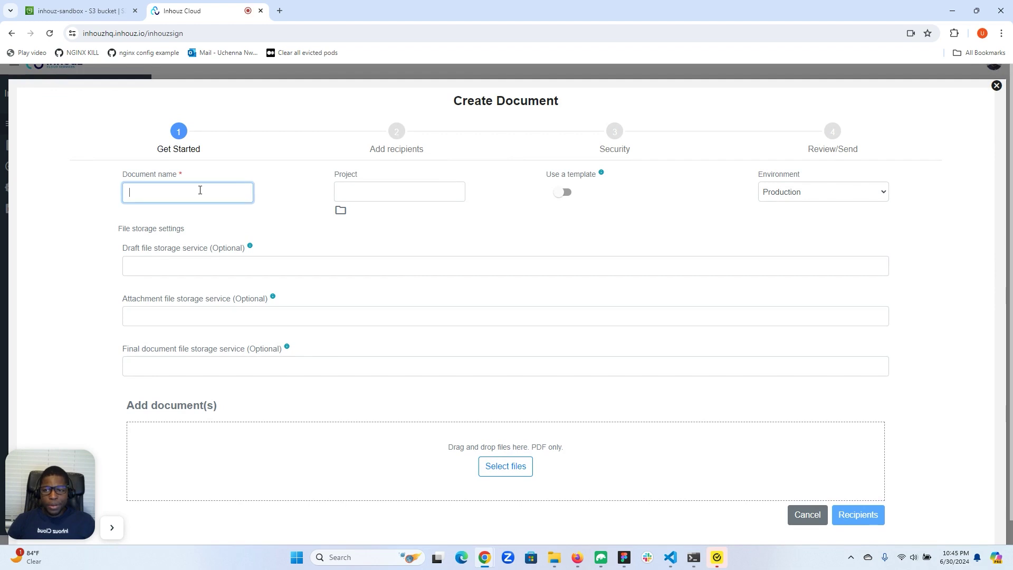
type("Sales Proposal 1")
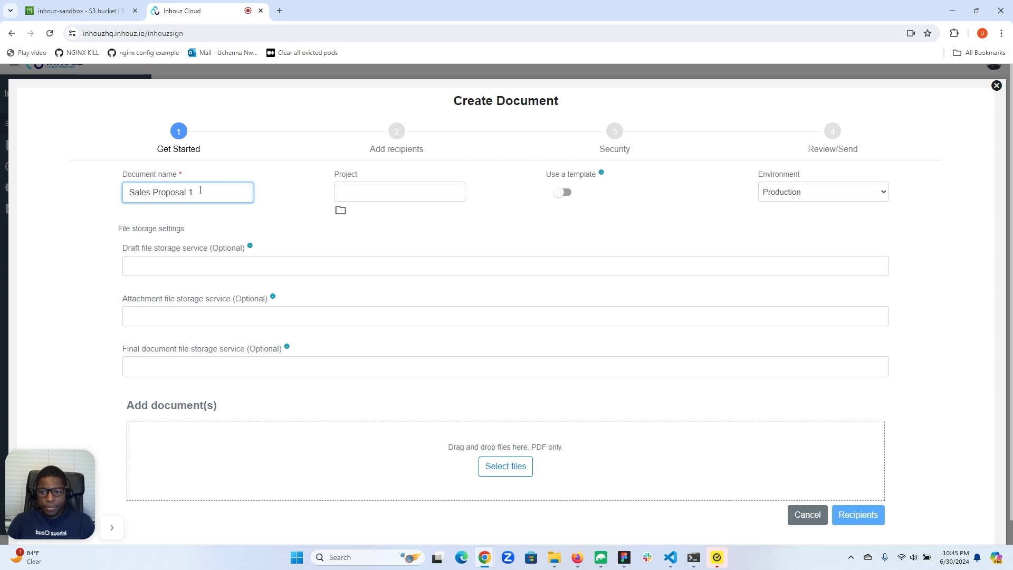
Base the document on the Sales Proposal template, set its environment to Development and proceed to the recipients
left_click(564, 194)
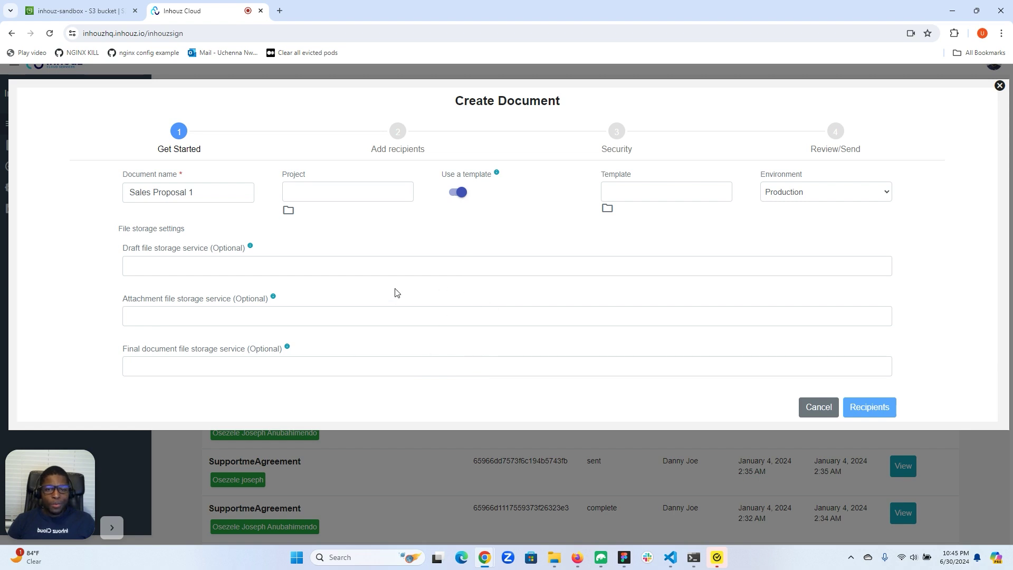
left_click(607, 208)
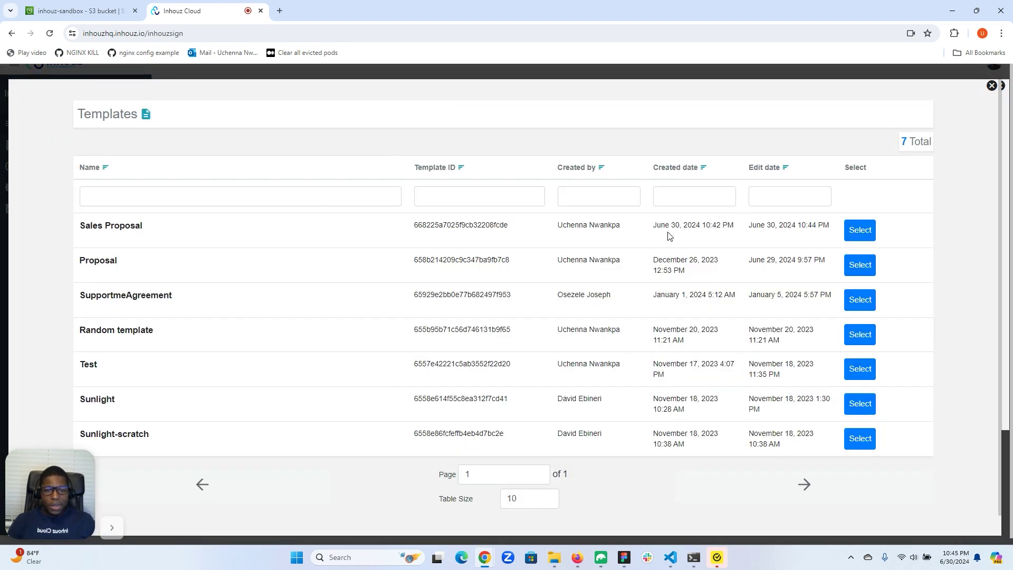
left_click(860, 231)
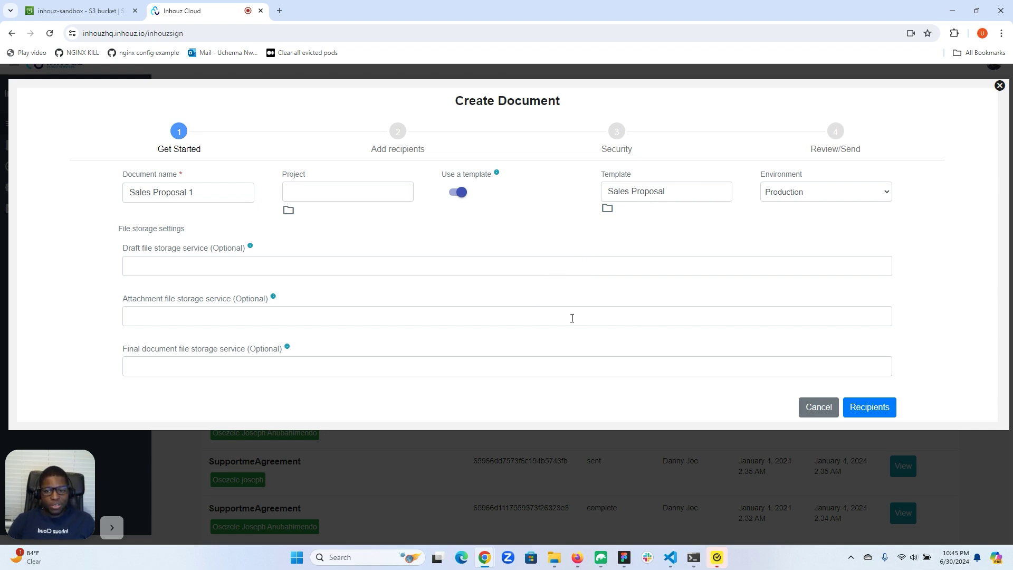
left_click(797, 200)
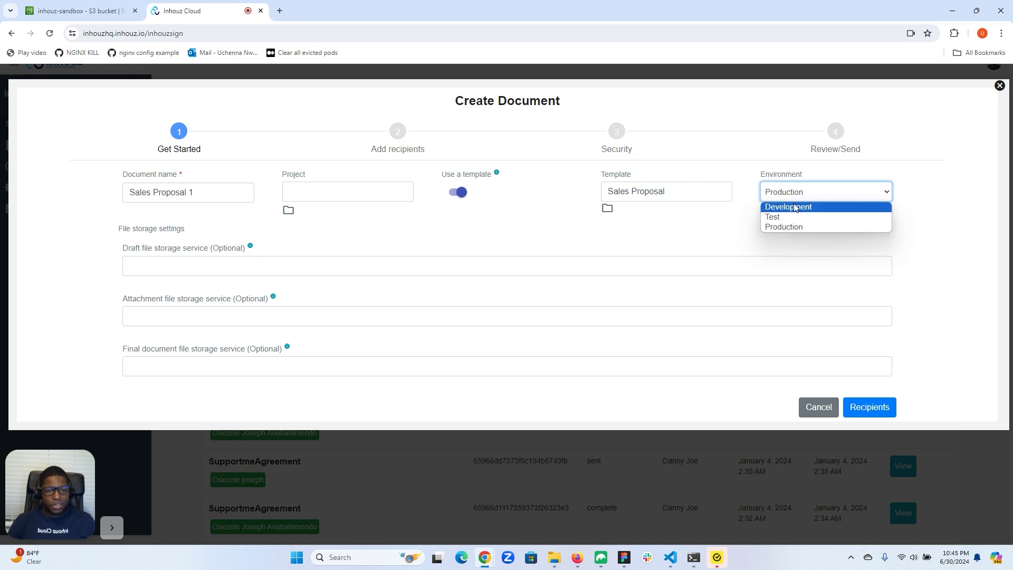
left_click(795, 208)
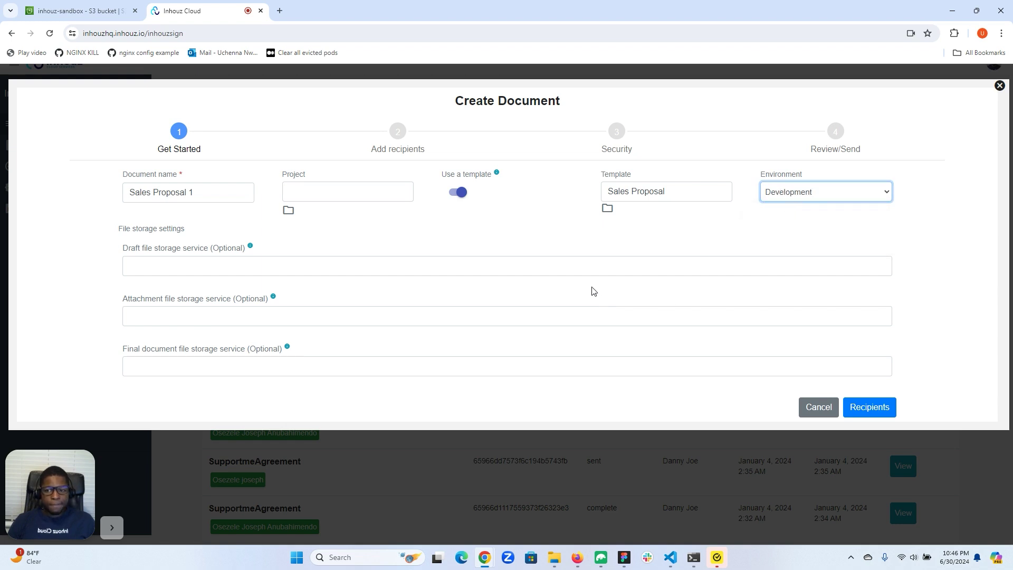
left_click(876, 410)
Fill in the Boss recipient's email, first name and last name from a saved address and continue to the security settings
left_click(308, 240)
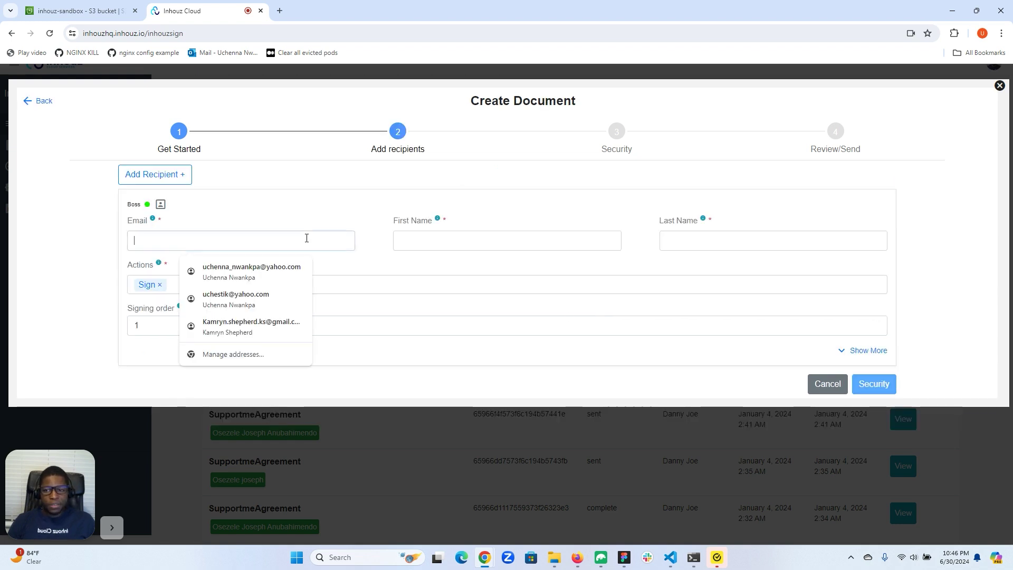
left_click(322, 269)
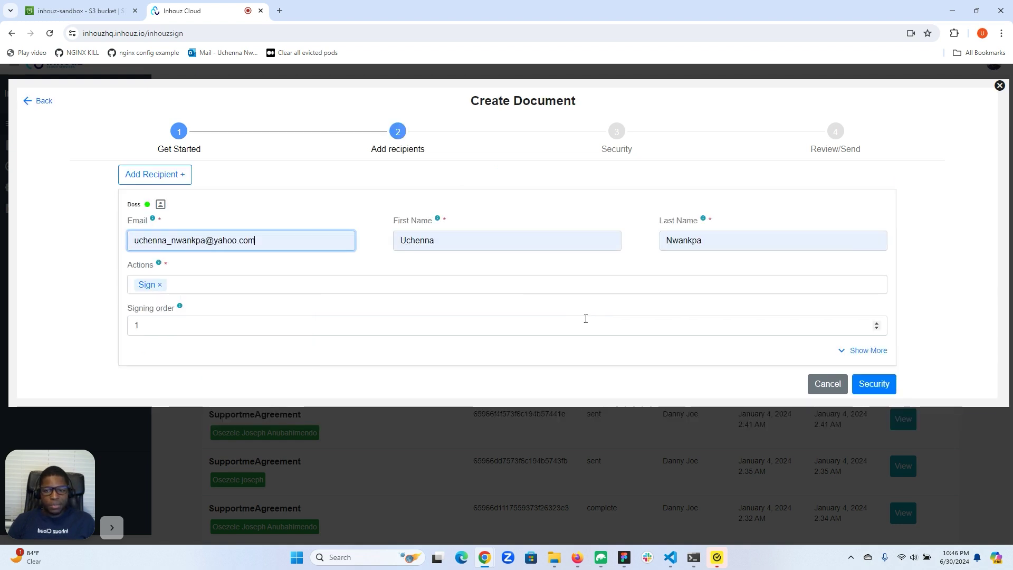
left_click(886, 388)
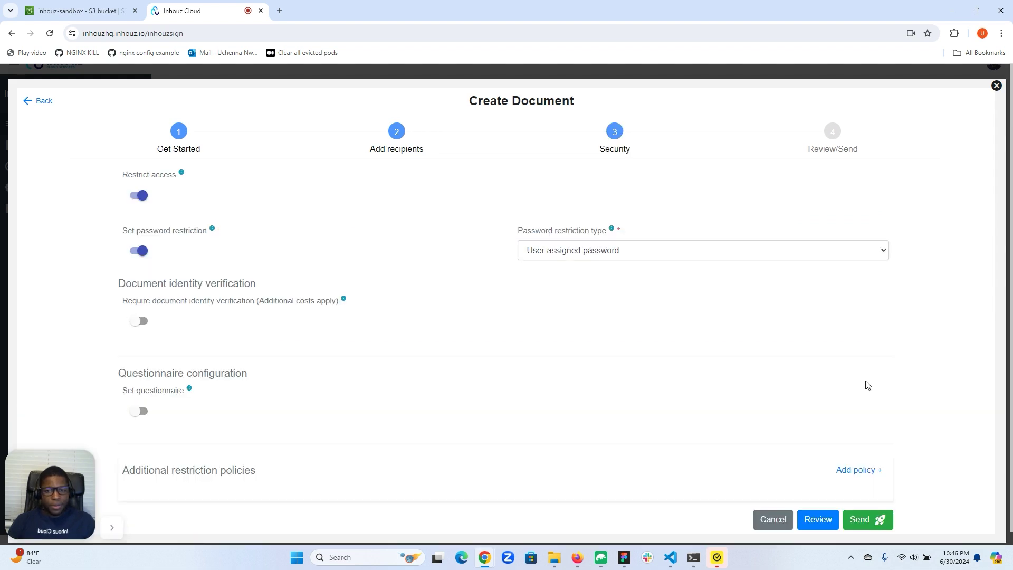
Turn off the document's access restriction and send Sales Proposal 1 for signing
left_click(136, 199)
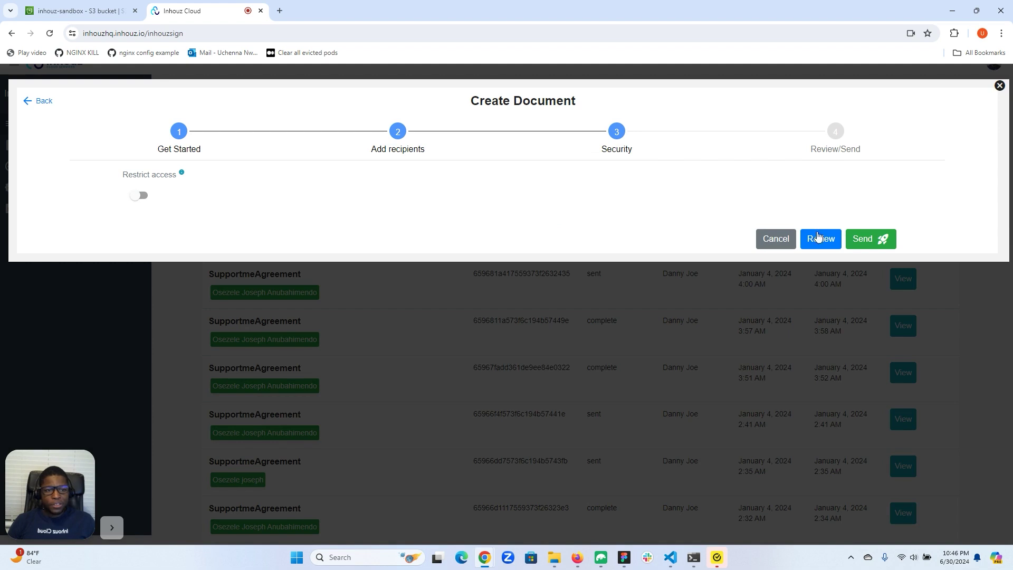
left_click(869, 244)
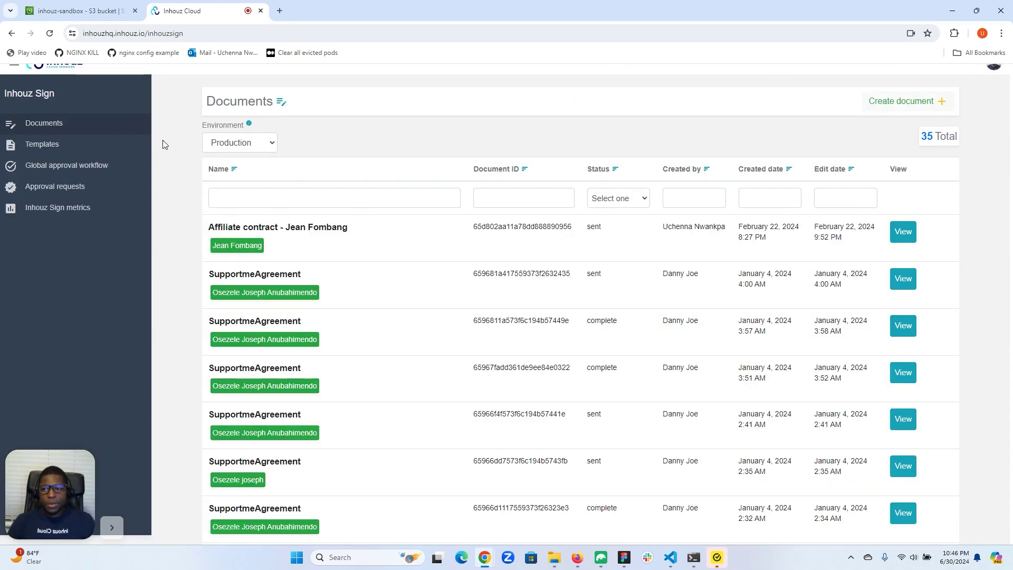
List the Development environment's documents, then switch to Amazon S3 and refresh the inhouz-sandbox bucket to check its objects
left_click(240, 142)
left_click(229, 169)
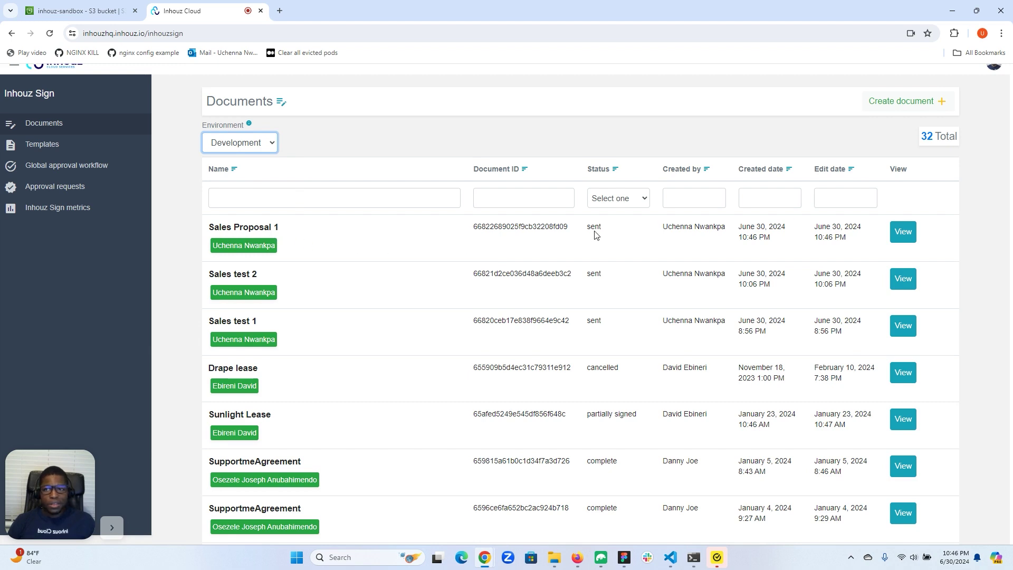
left_click(58, 10)
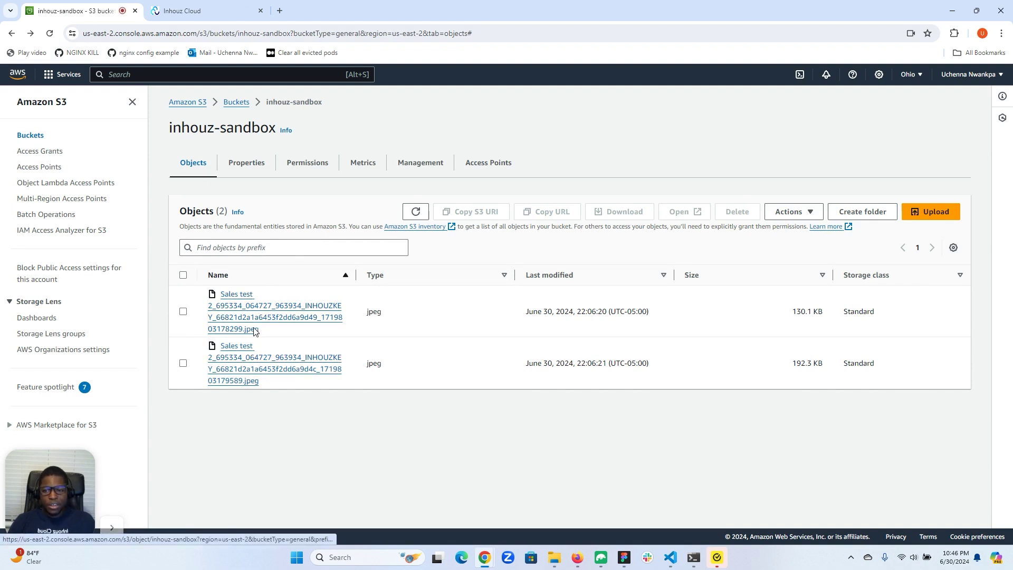
left_click(49, 34)
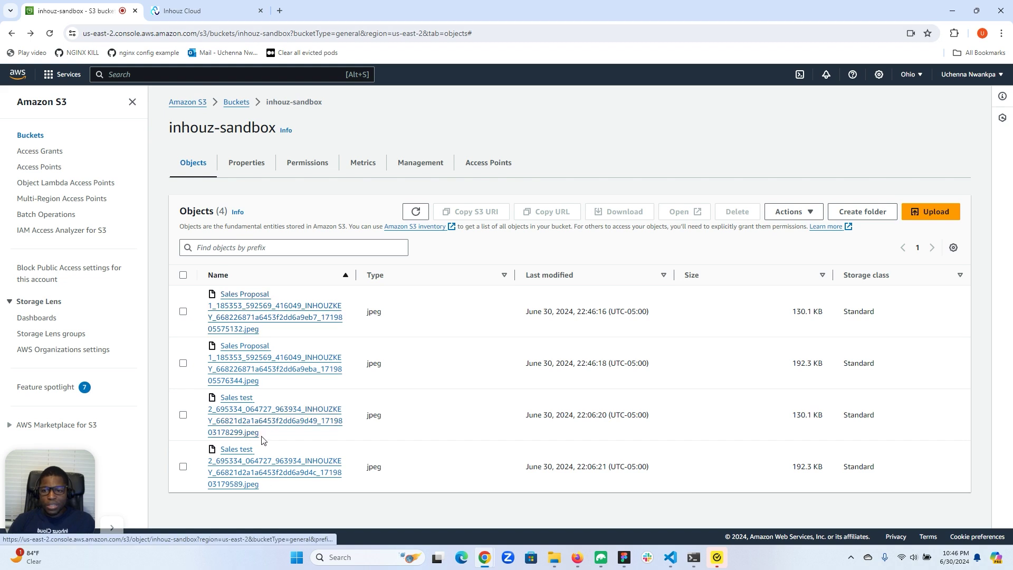
Return to the Inhouz Sign documents list, open Sales Proposal 1 and review its pages
left_click(190, 11)
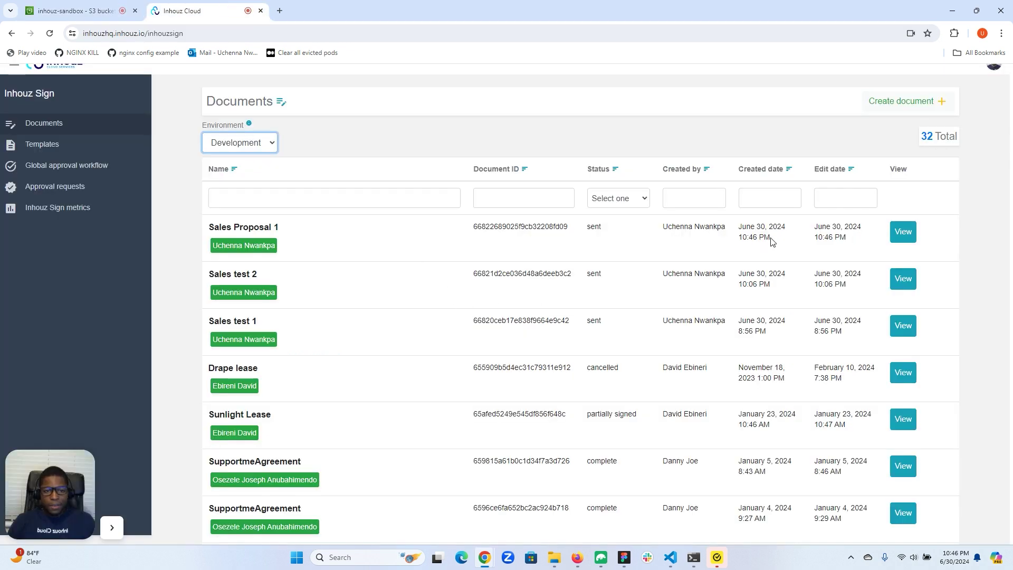
left_click(903, 232)
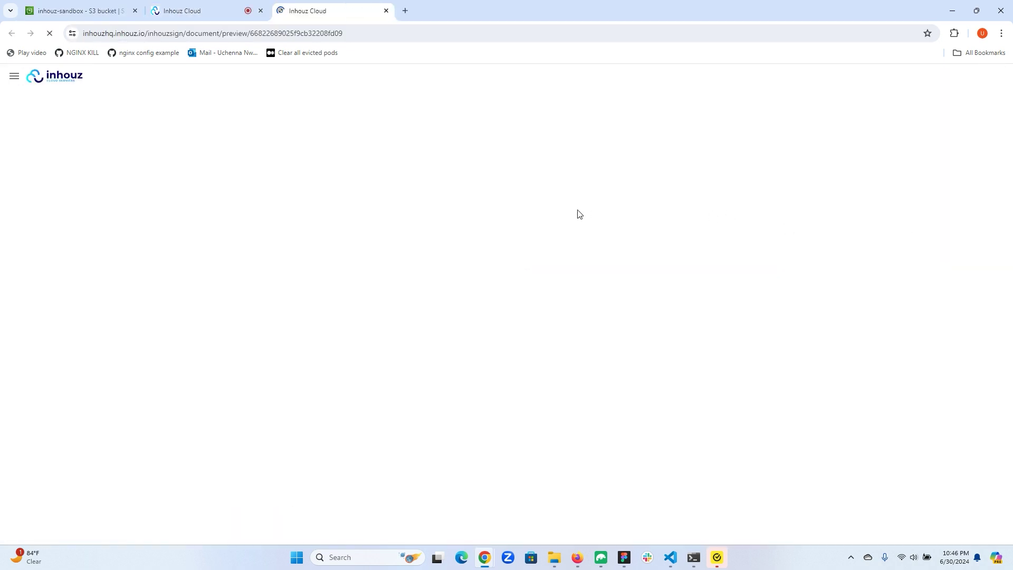
scroll(498, 270, "down", 10)
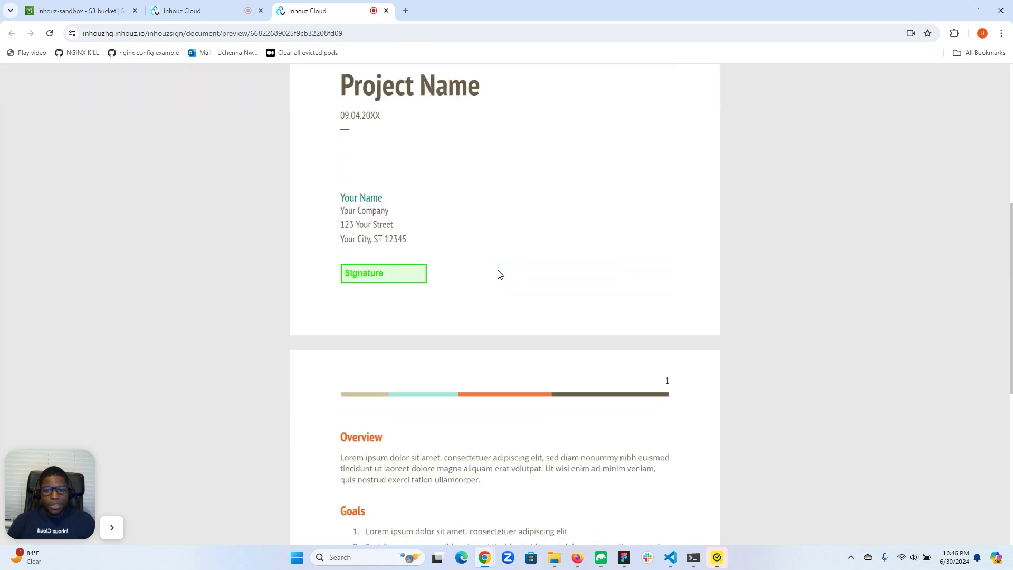
scroll(457, 159, "up", 4)
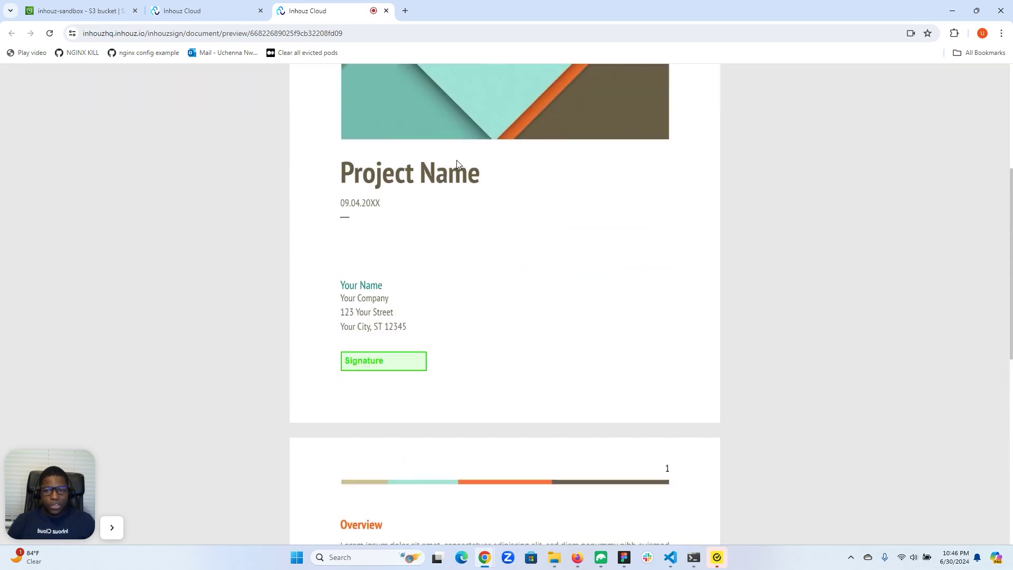
scroll(434, 250, "down", 6)
scroll(441, 201, "up", 8)
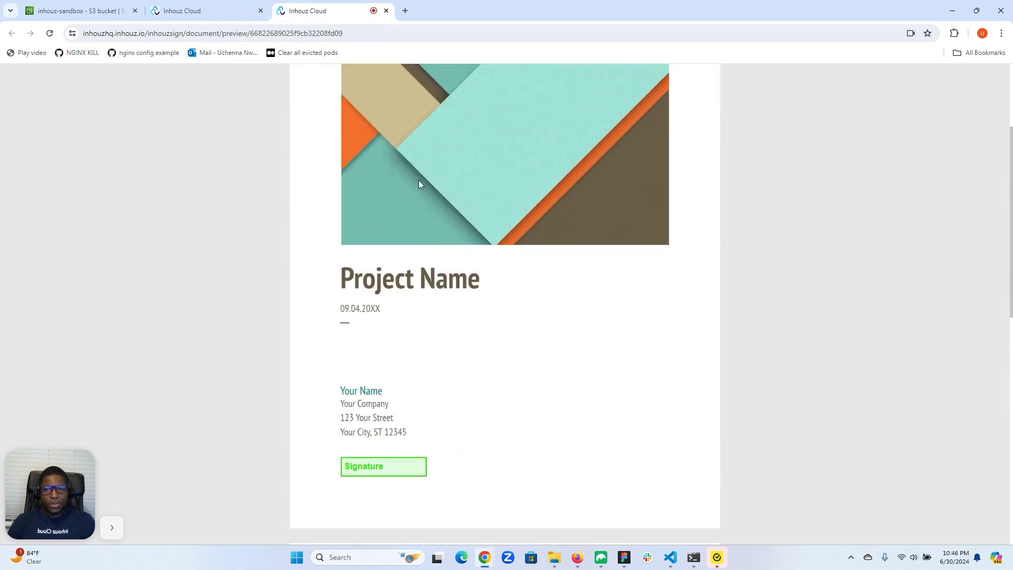
Compare the Sales Proposal 1 objects in the inhouz-sandbox bucket with the sent document's preview in Inhouz Sign
left_click(207, 2)
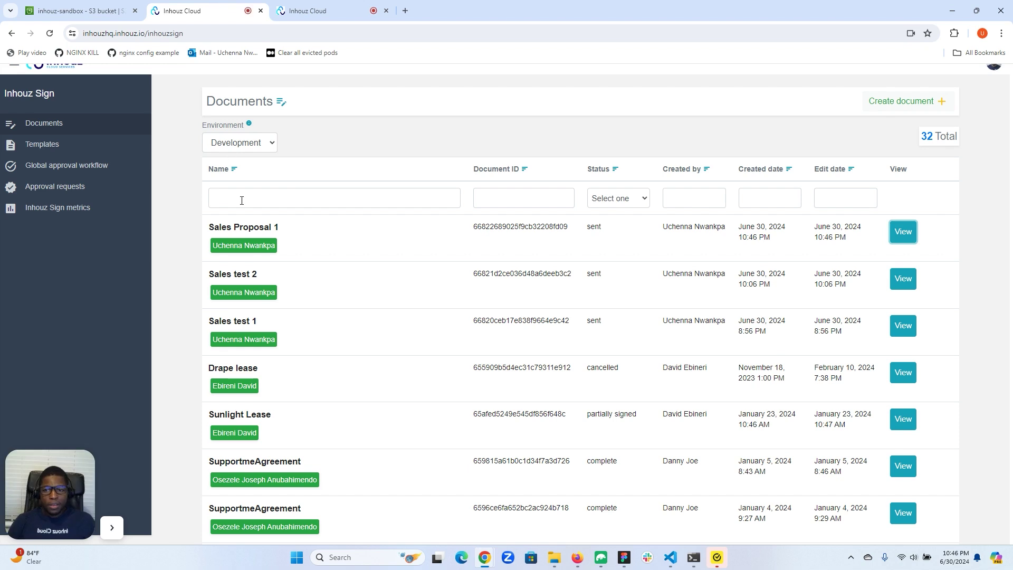
left_click(112, 12)
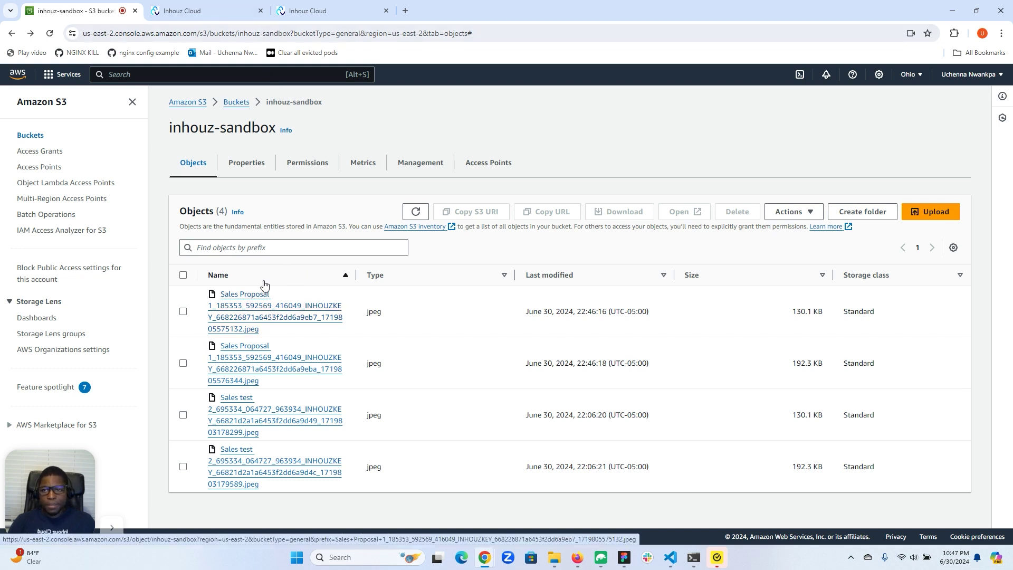
left_click(219, 9)
left_click(317, 10)
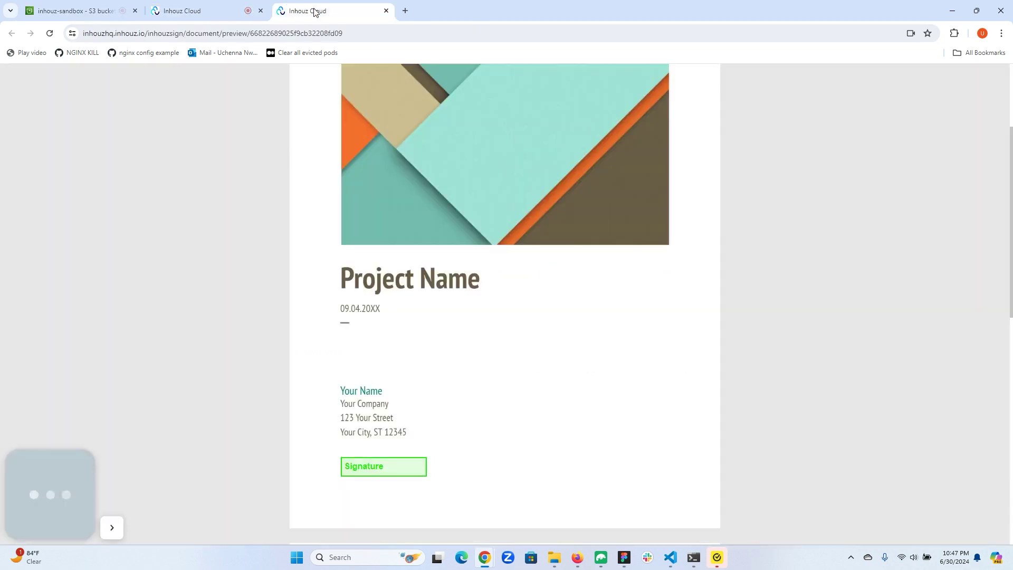
scroll(294, 150, "up", 3)
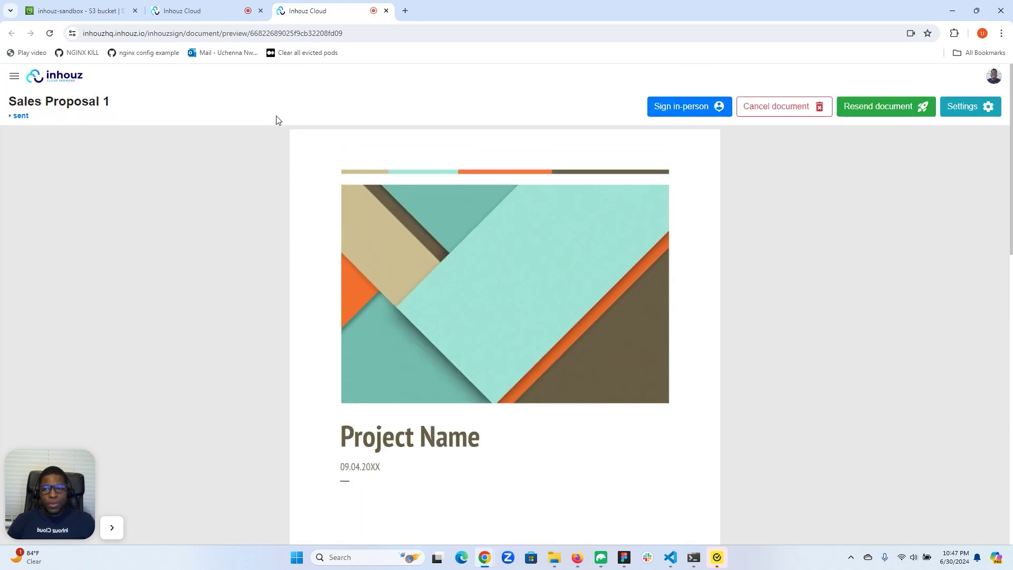
Open the recipient's signing page for Sales Proposal 1 in its own tab and agree to use electronic records and signatures
left_click(405, 11)
left_click_drag(448, 10, 1012, 58)
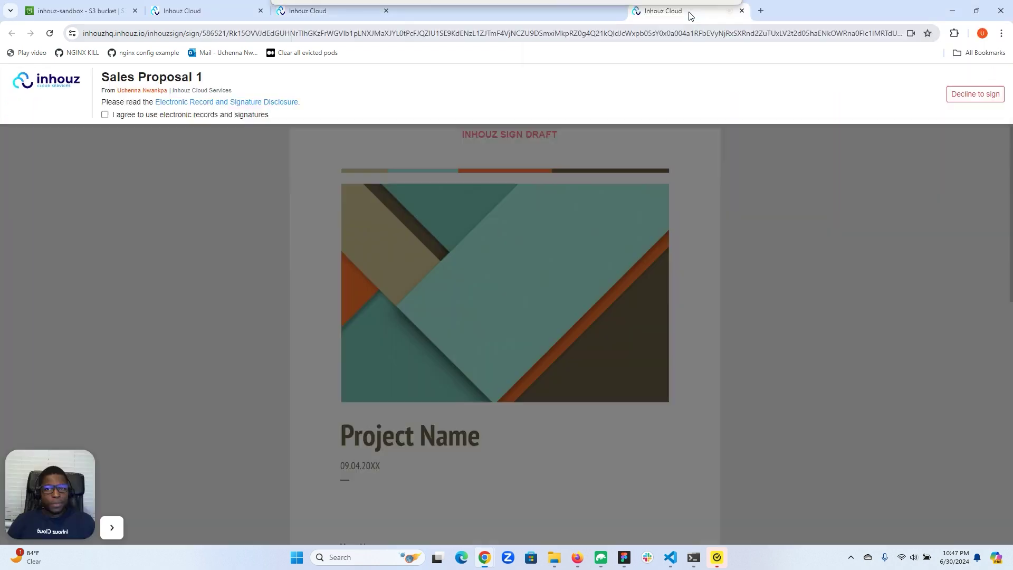
left_click_drag(693, 11, 448, 11)
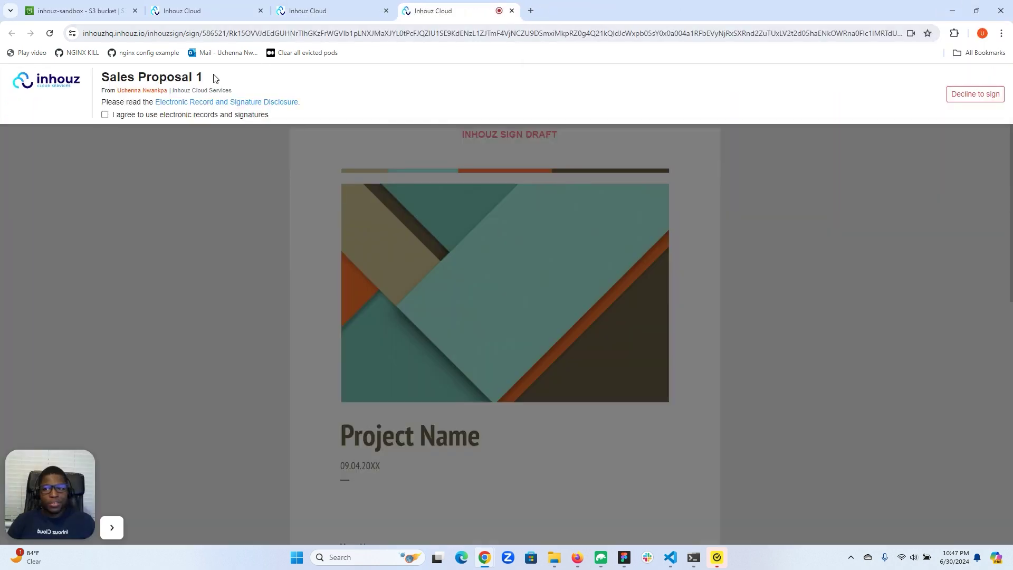
left_click(105, 115)
Check the draft watermark on the pages, then adopt the typed Zeyada signature in the first page's Signature field
scroll(399, 173, "down", 4)
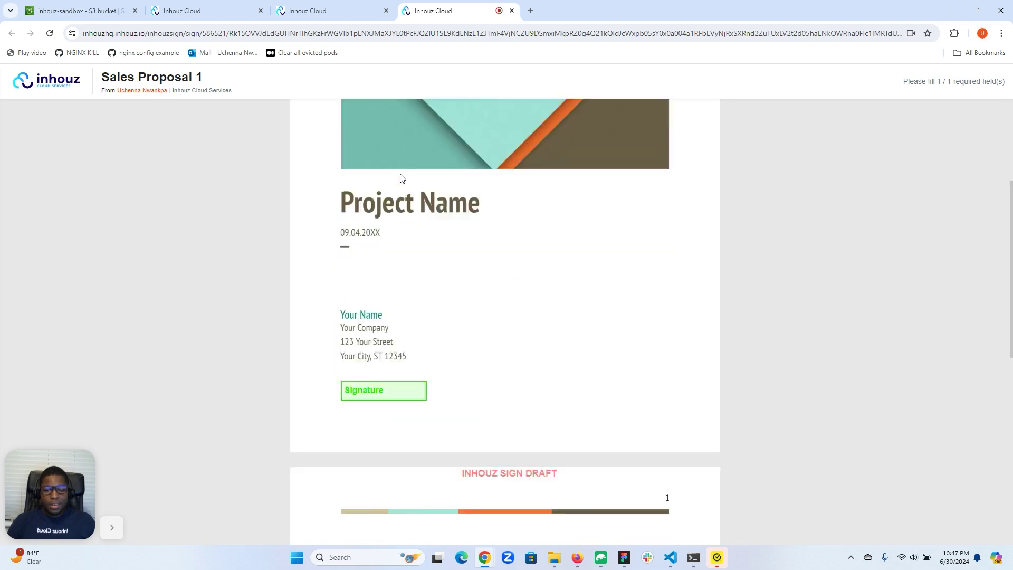
scroll(401, 172, "up", 3)
scroll(476, 165, "up", 1)
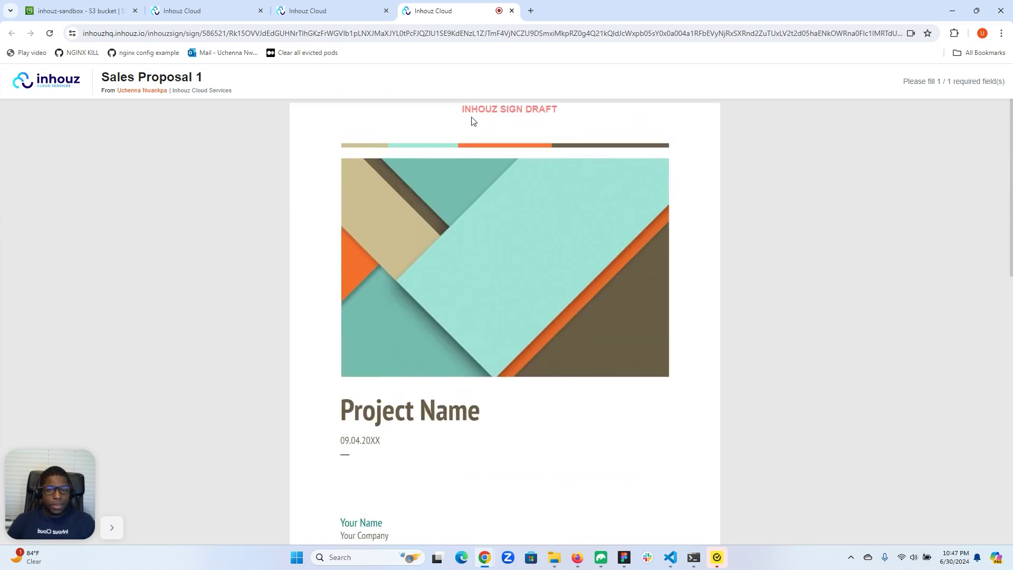
scroll(435, 177, "down", 5)
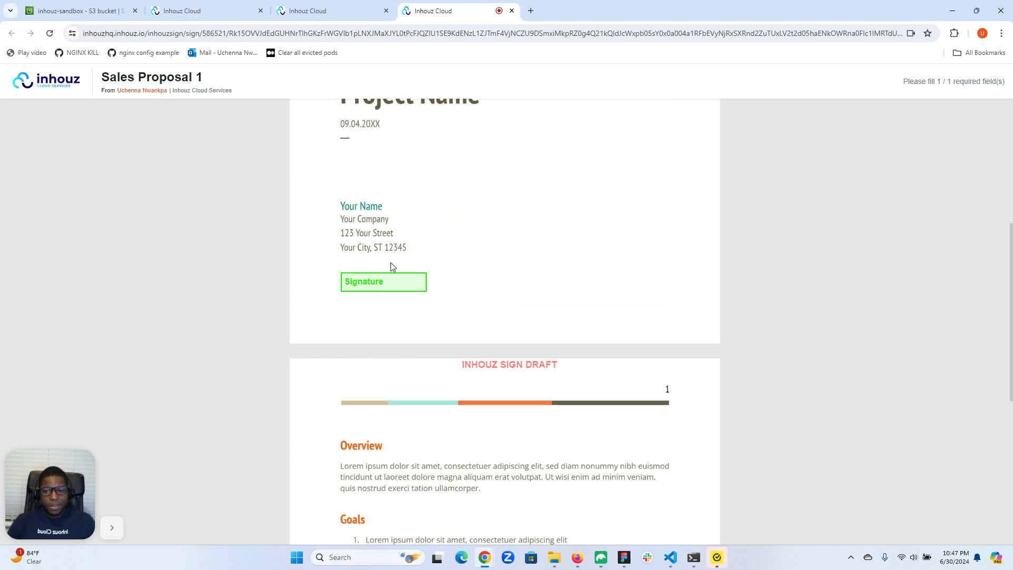
left_click(400, 283)
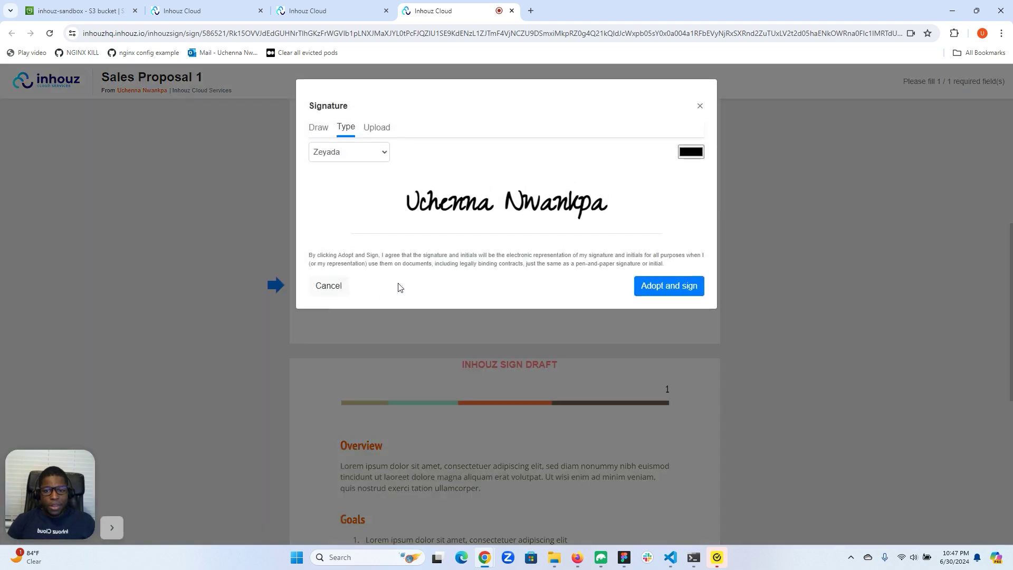
left_click(676, 283)
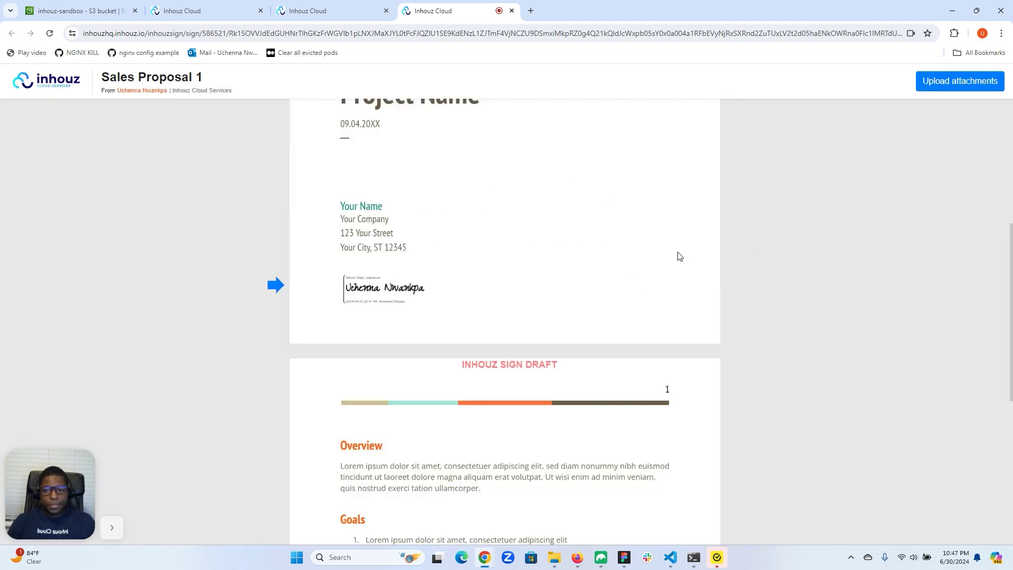
Upload the MMP1252 Week 16 PDF from Downloads as the attachment and submit the signed document
scroll(659, 247, "up", 5)
scroll(655, 243, "down", 4)
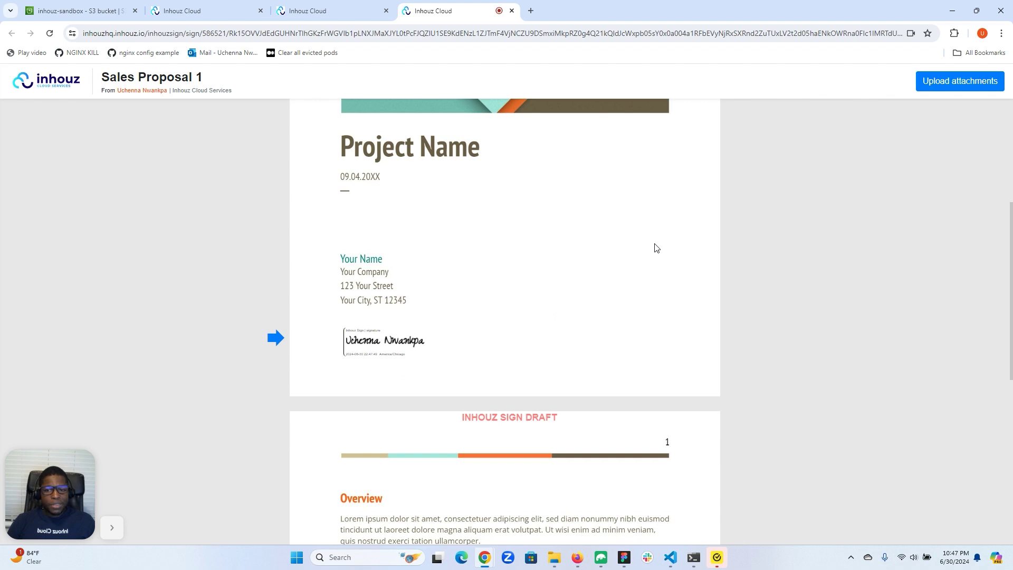
left_click(955, 87)
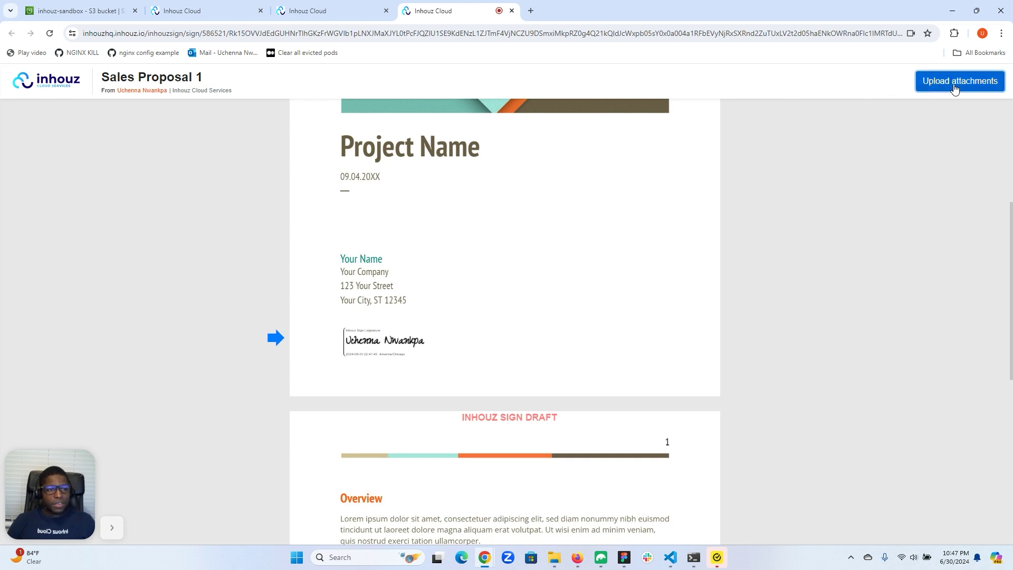
left_click(339, 159)
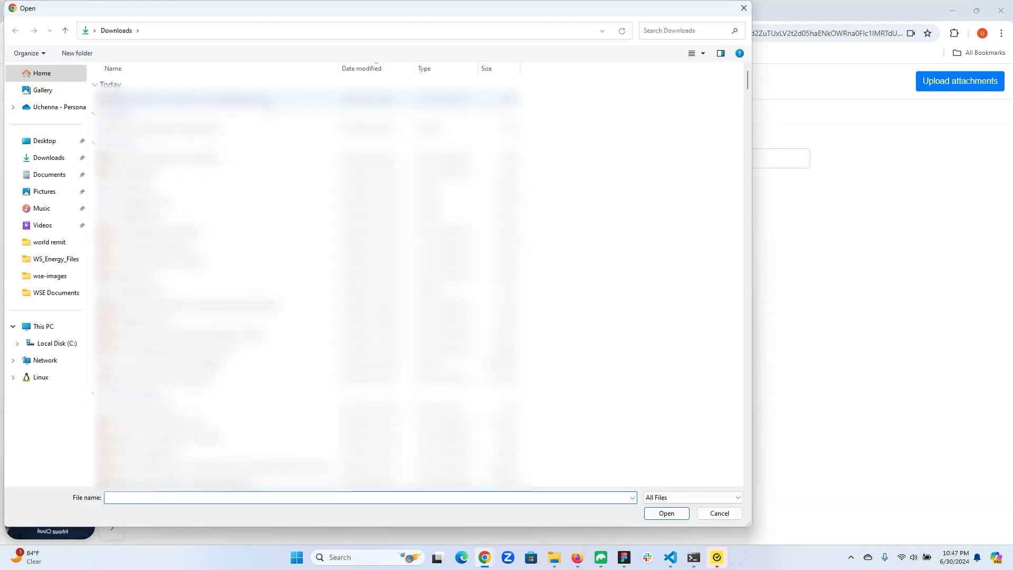
left_click(185, 98)
left_click(666, 514)
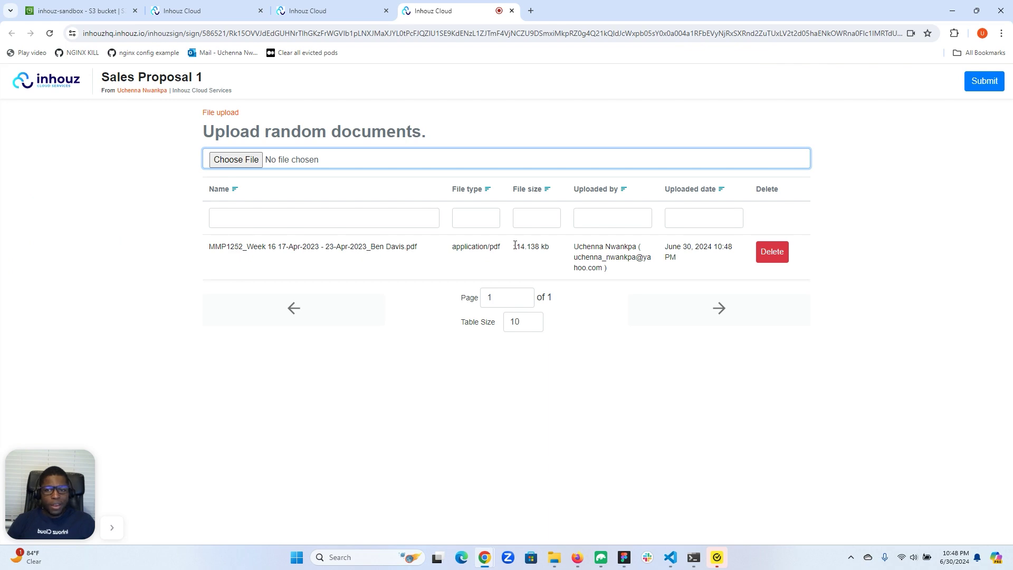
left_click(974, 83)
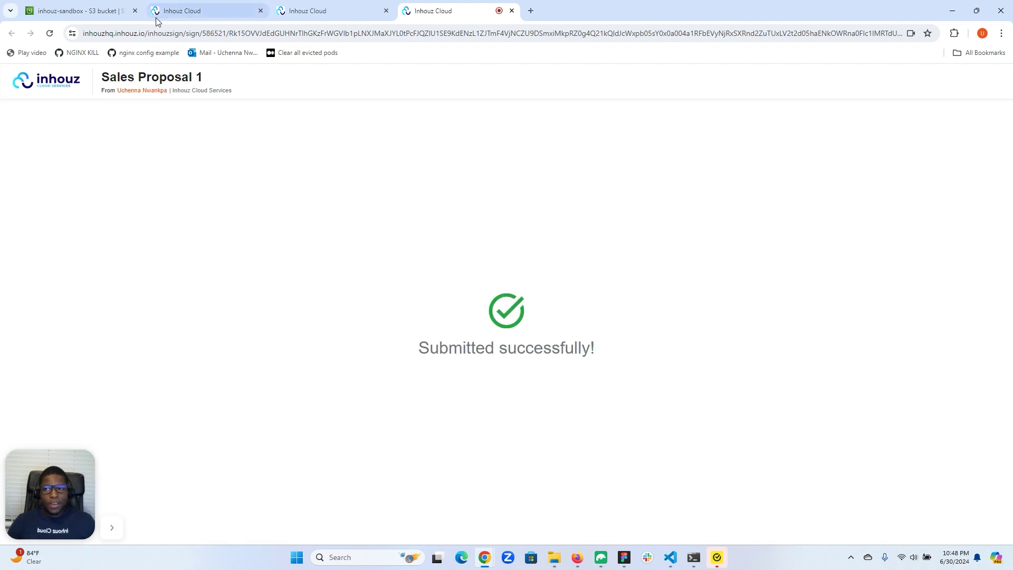
Refresh the inhouz-sandbox bucket's object list in Amazon S3 and check the files stored for the signed Sales Proposal 1
left_click(81, 9)
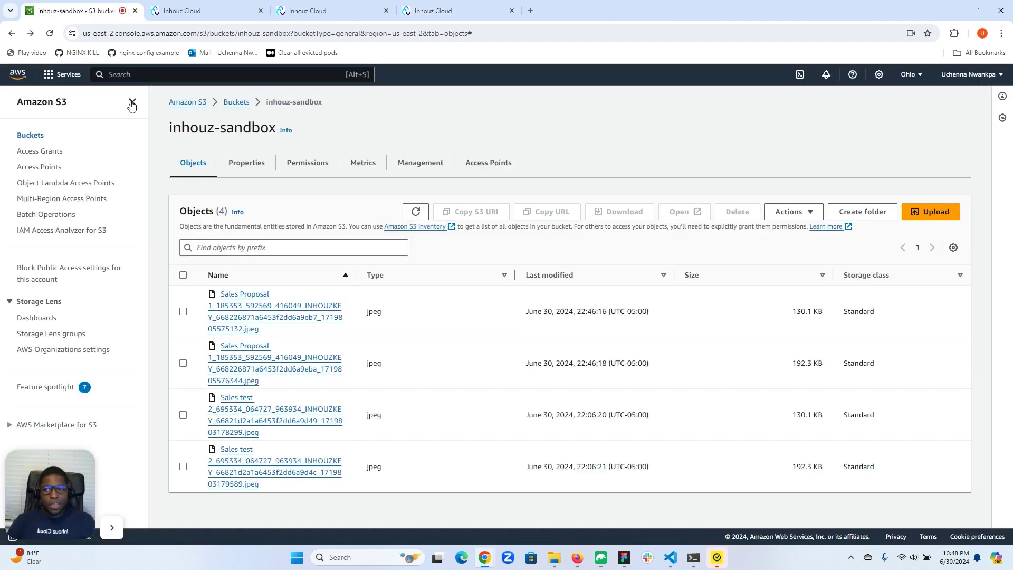
left_click(51, 37)
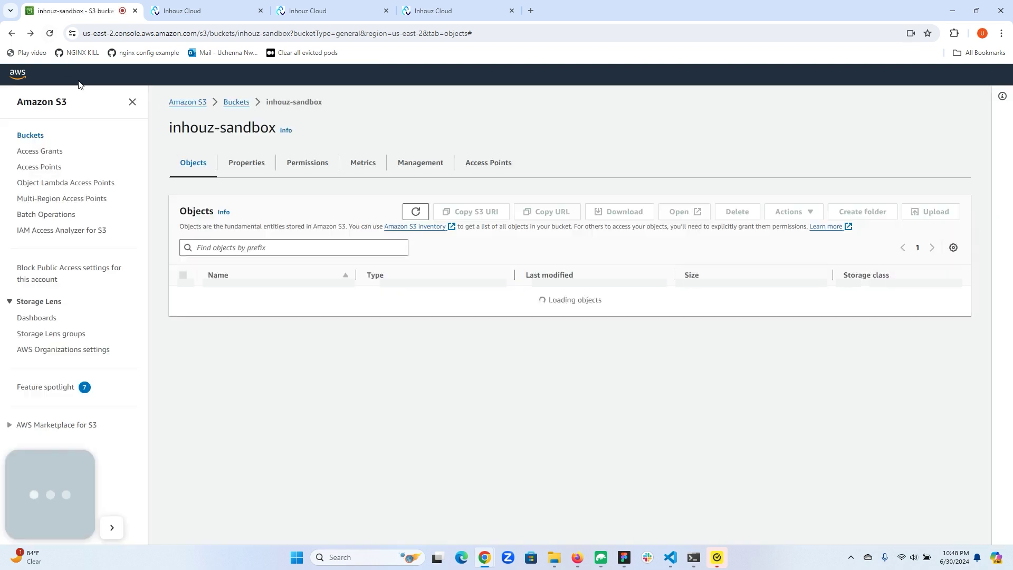
scroll(254, 455, "down", 1)
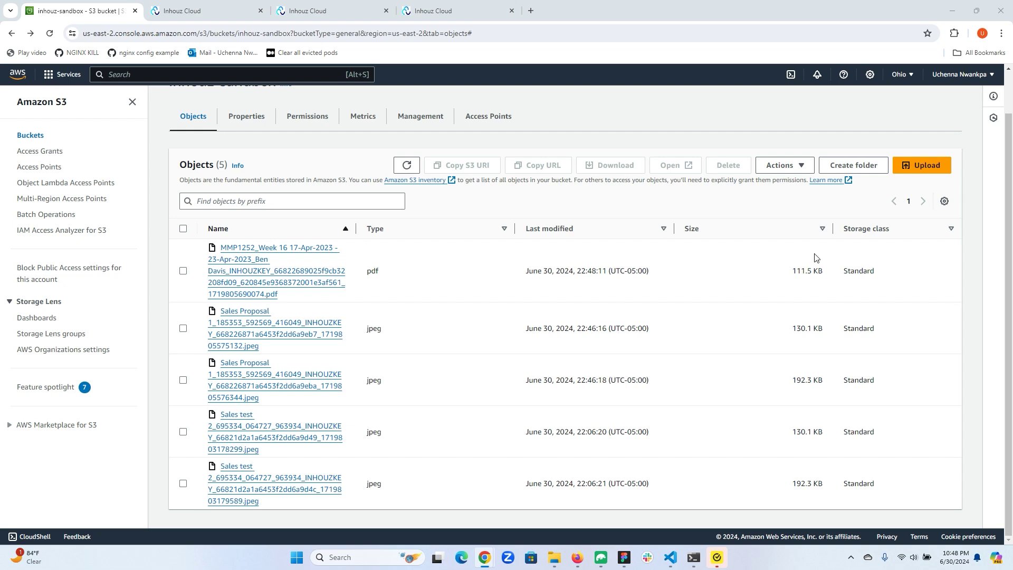
scroll(221, 230, "up", 1)
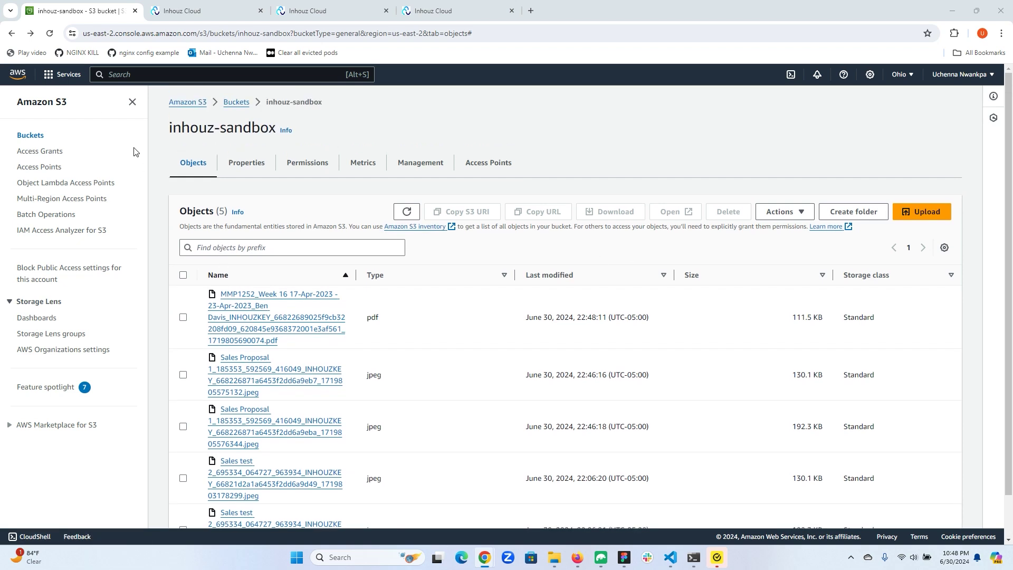
left_click(50, 33)
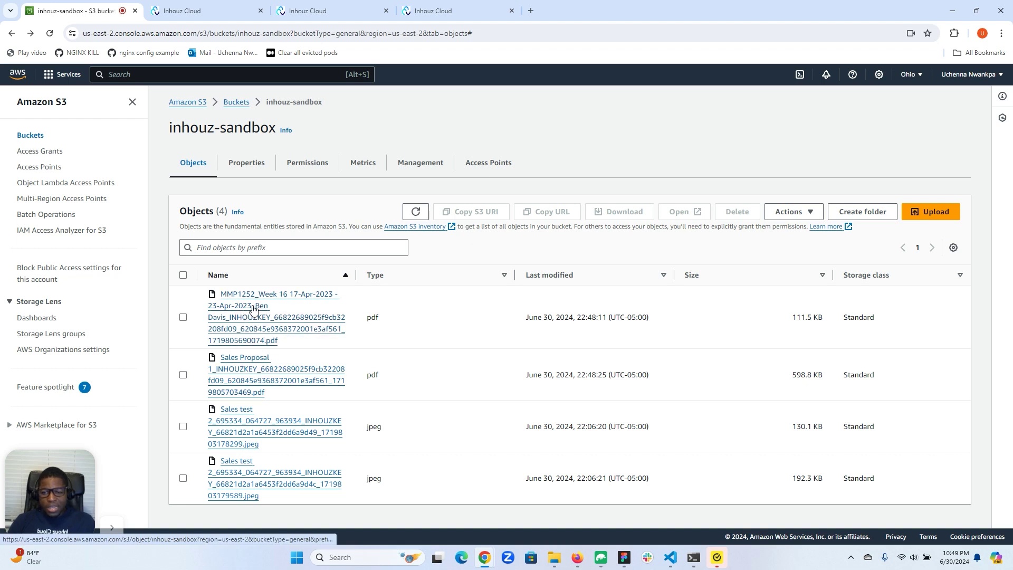
Open the Sales Proposal 1 PDF object from the inhouz-sandbox bucket and display the downloaded file
left_click(249, 373)
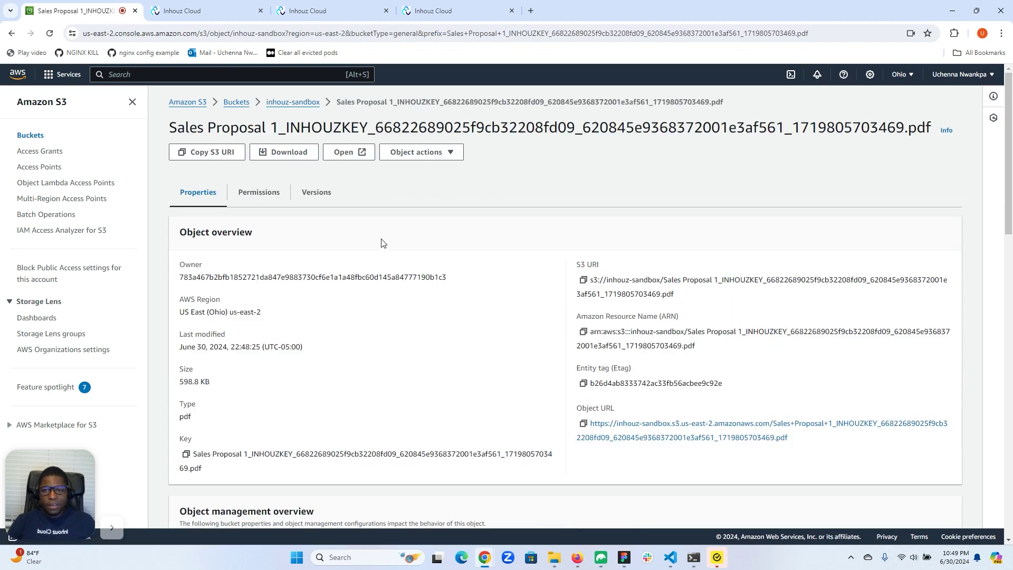
left_click(343, 153)
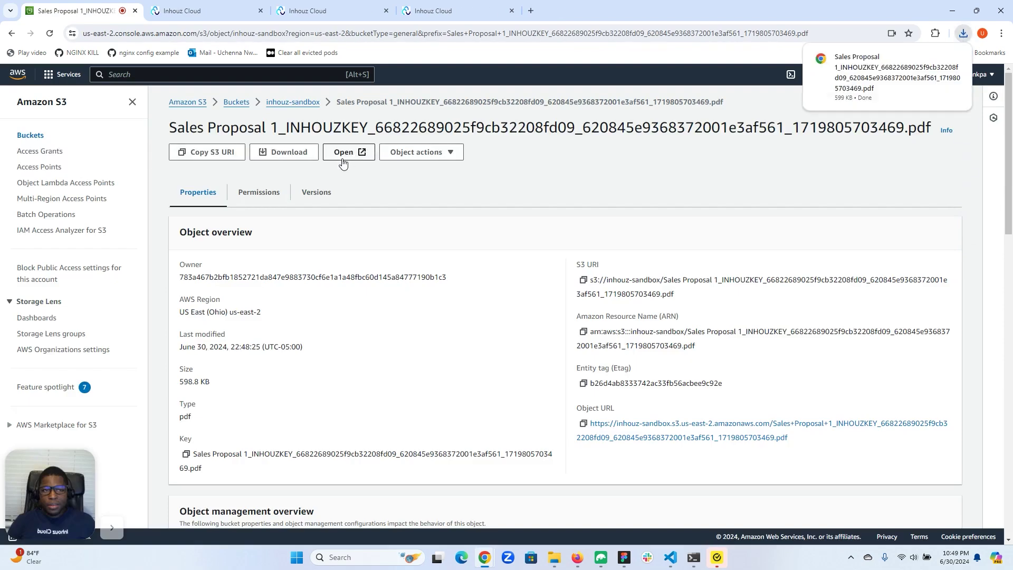
left_click(868, 71)
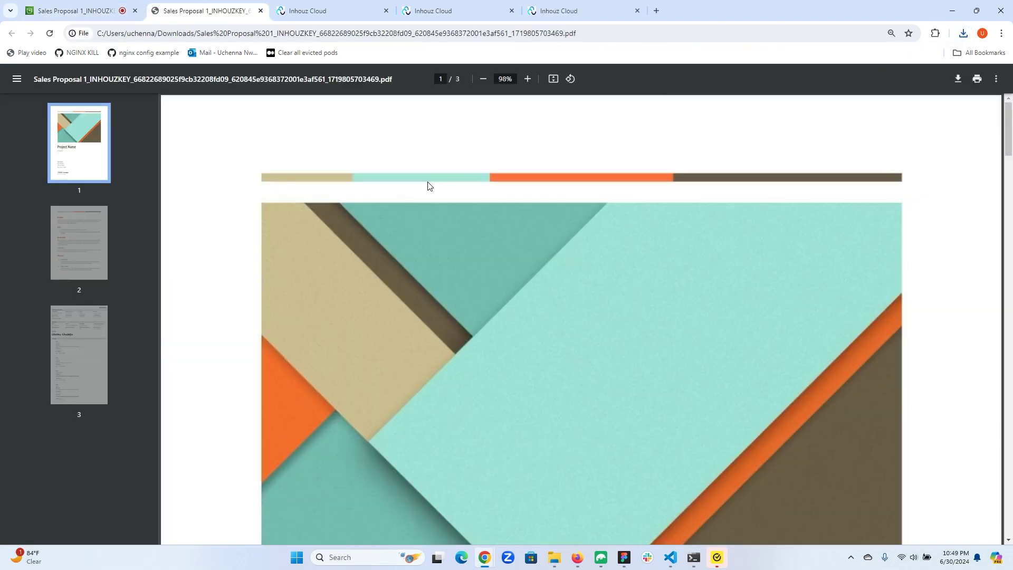
Examine the first-page signature and the certificate of completion in the downloaded Sales Proposal 1 PDF
scroll(428, 182, "down", 5)
scroll(428, 182, "down", 6)
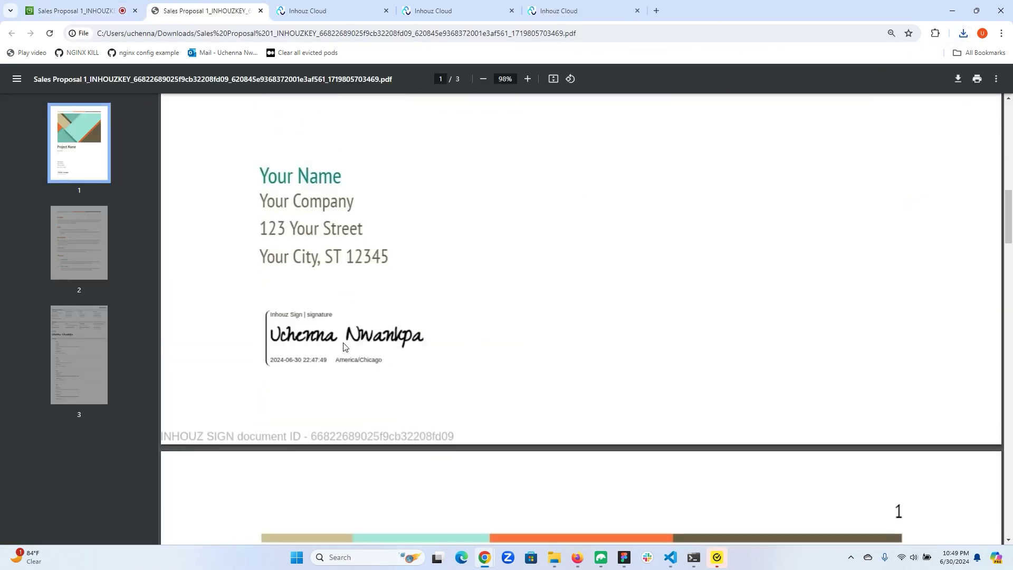
scroll(343, 349, "down", 20)
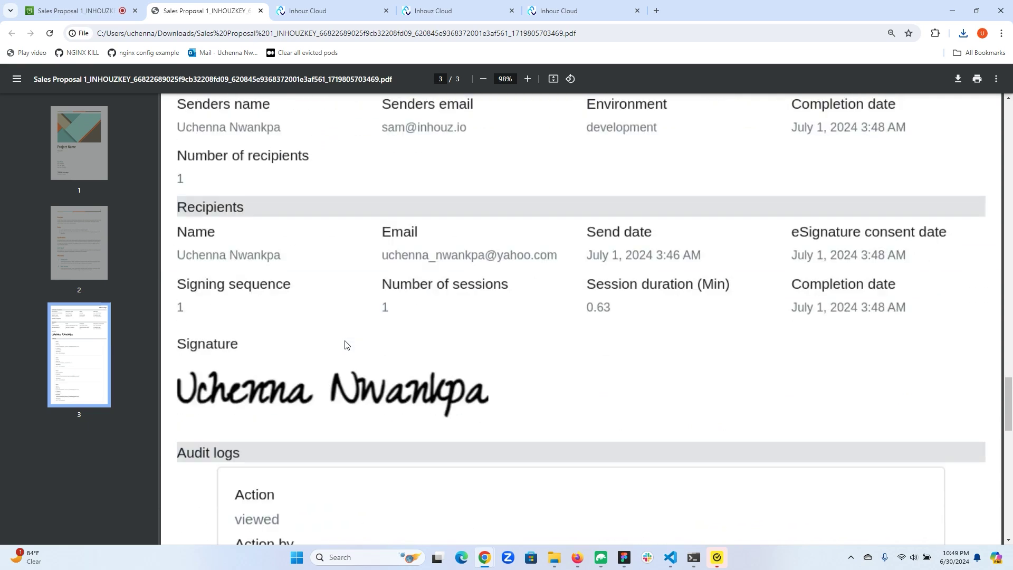
scroll(428, 402, "up", 5)
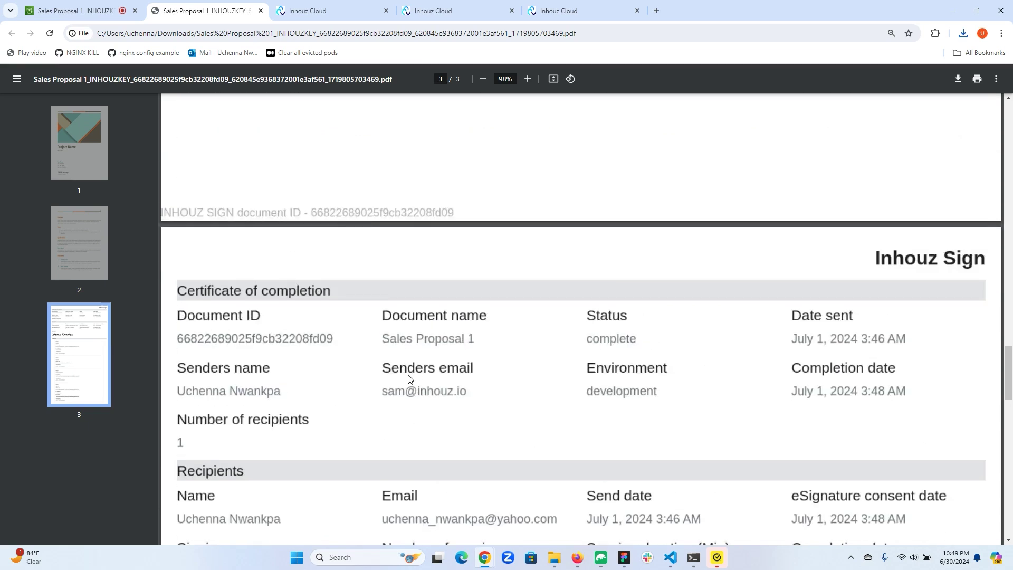
scroll(408, 378, "down", 6)
scroll(408, 378, "up", 6)
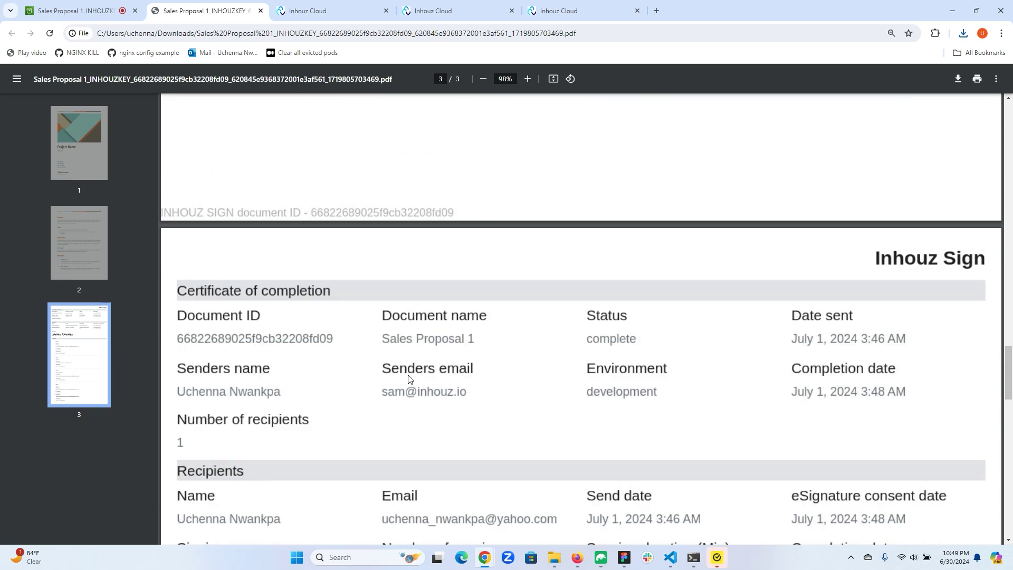
scroll(407, 379, "up", 20)
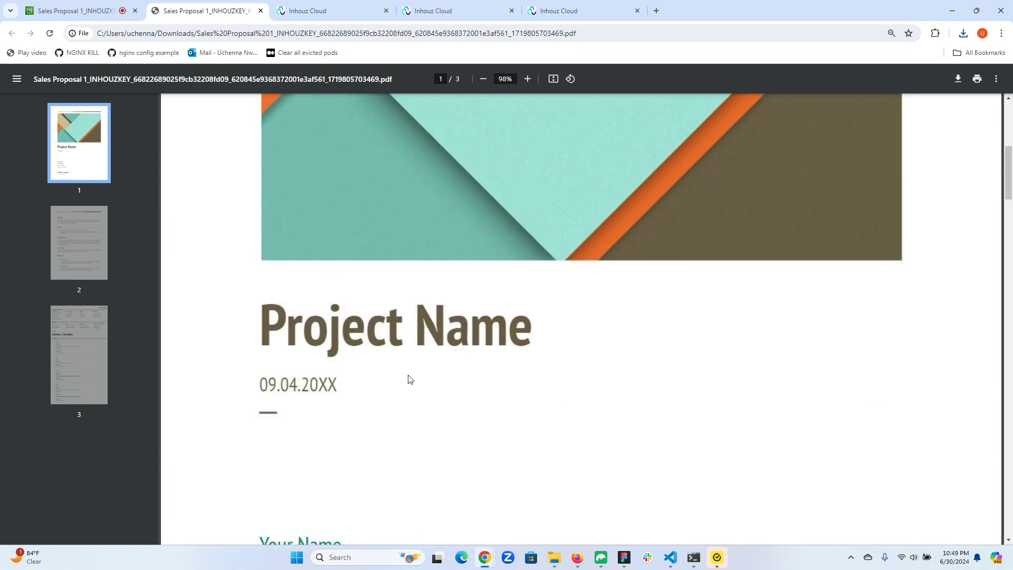
scroll(408, 378, "up", 5)
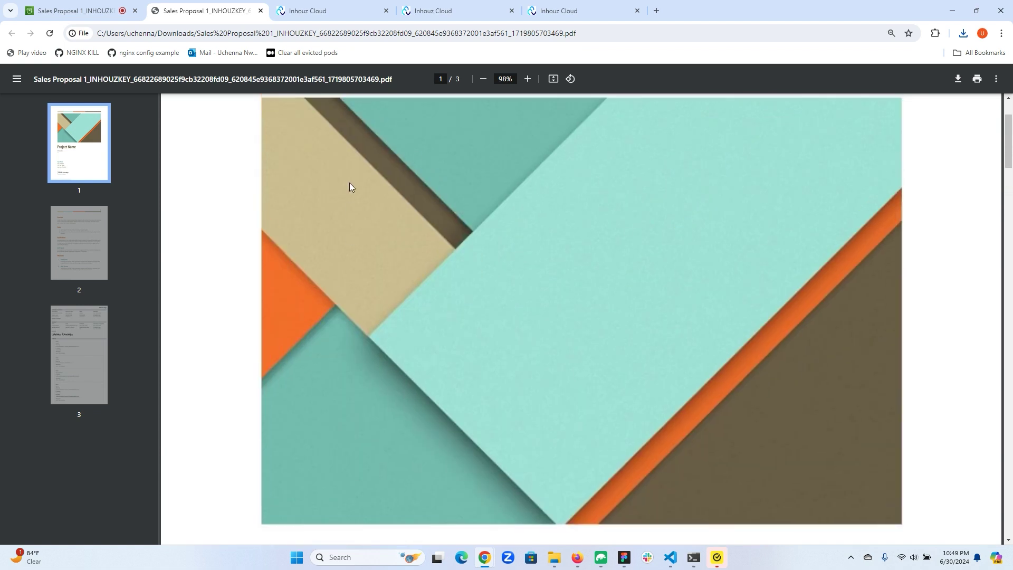
Review the Sales Proposal 1 PDF's object properties in S3 and return to the downloaded file
left_click(100, 12)
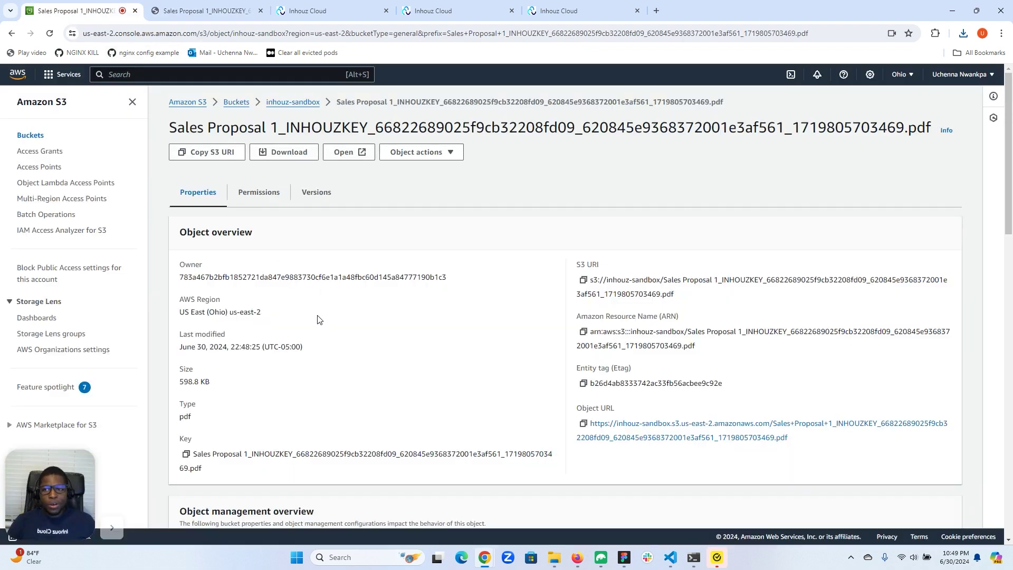
scroll(318, 277, "down", 5)
scroll(318, 277, "up", 5)
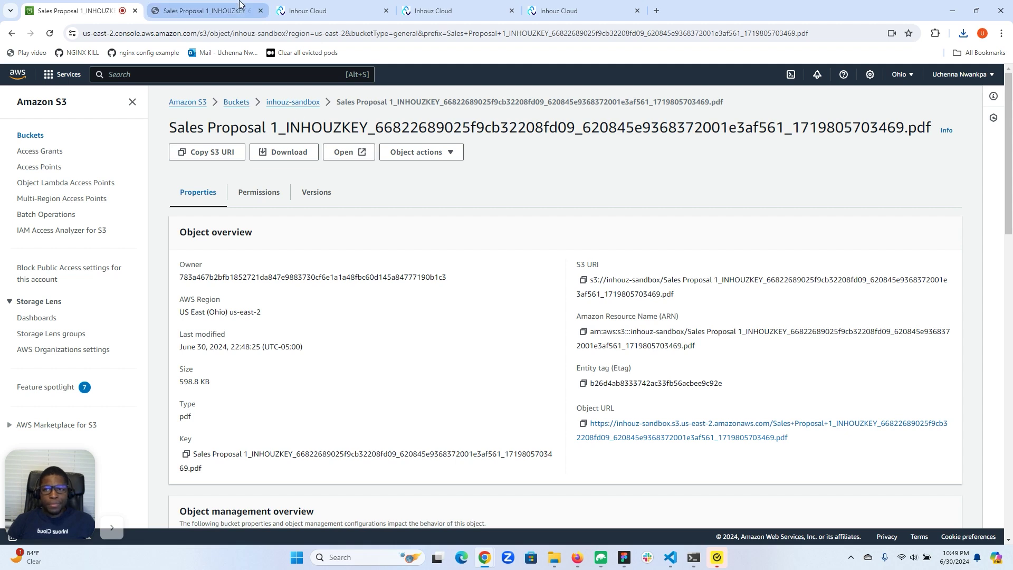
mouse_move(239, 3)
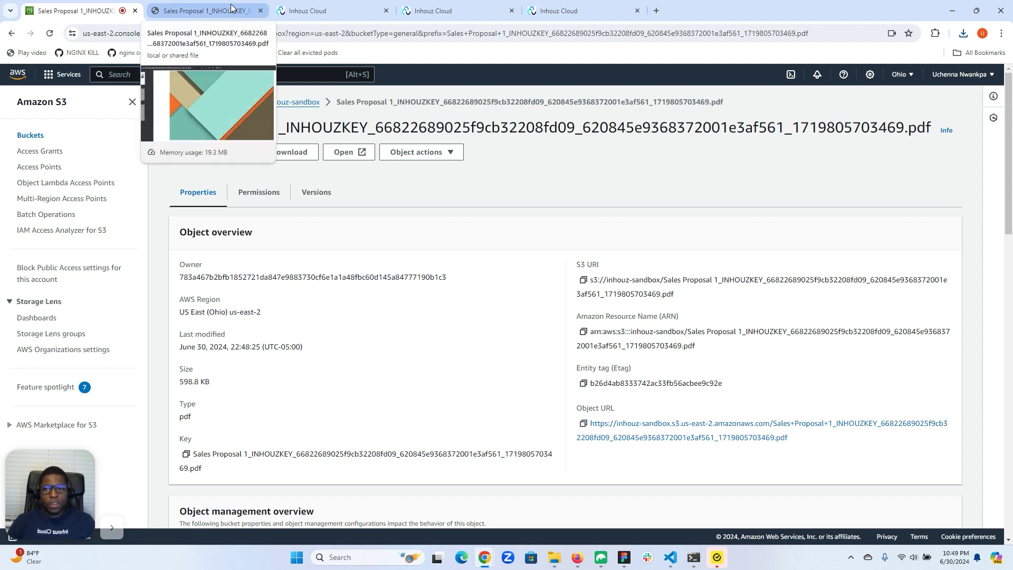
left_click(220, 9)
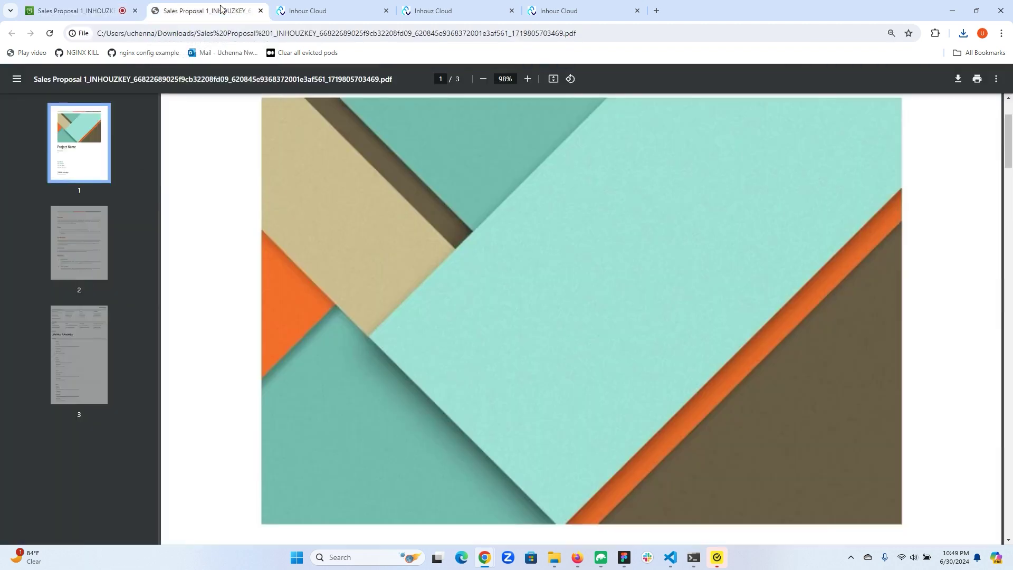
Refresh the Inhouz Sign documents list for the Development environment and open Sales Proposal 1
left_click(317, 9)
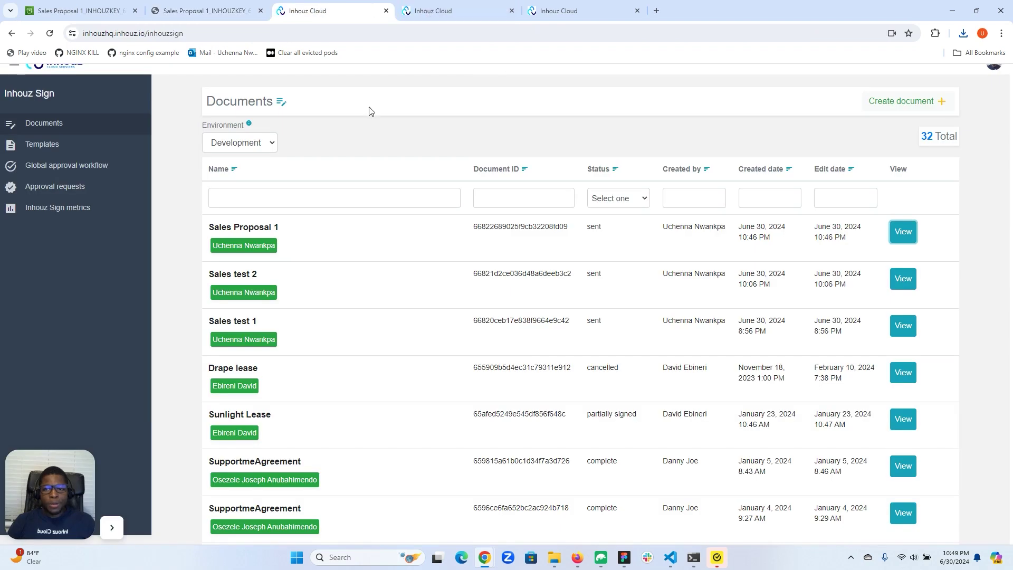
left_click(50, 34)
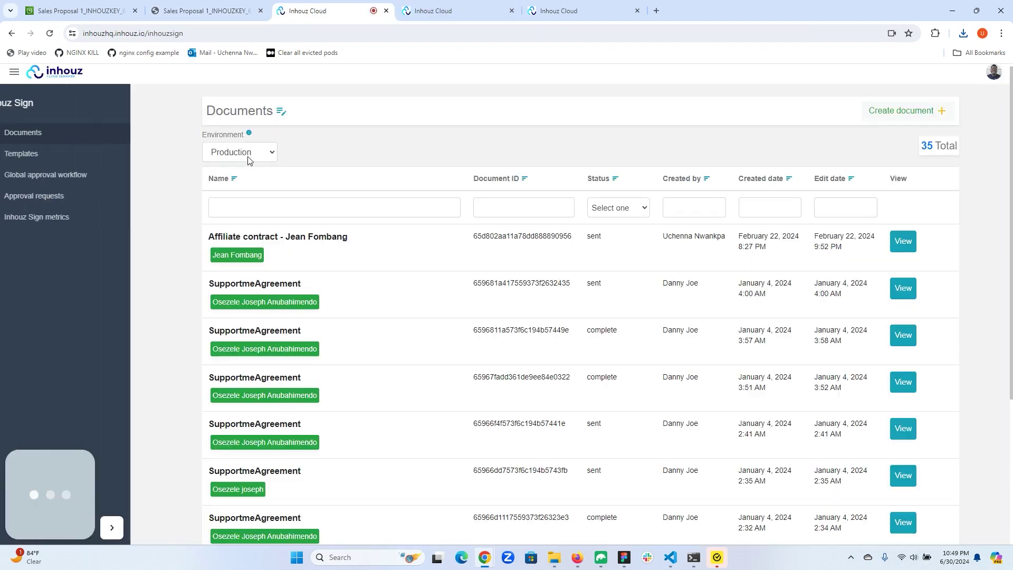
left_click(246, 152)
left_click(247, 166)
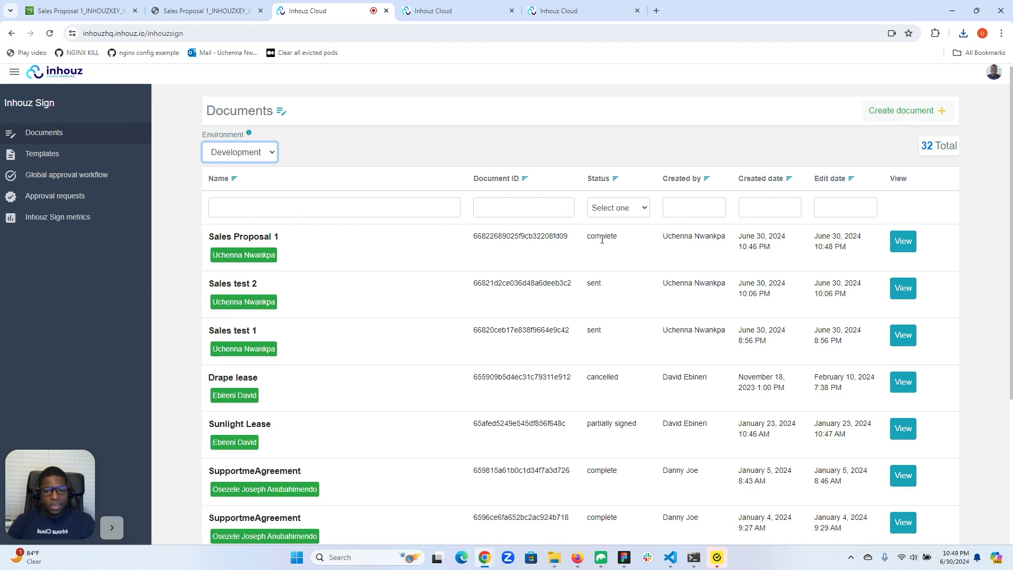
left_click(906, 247)
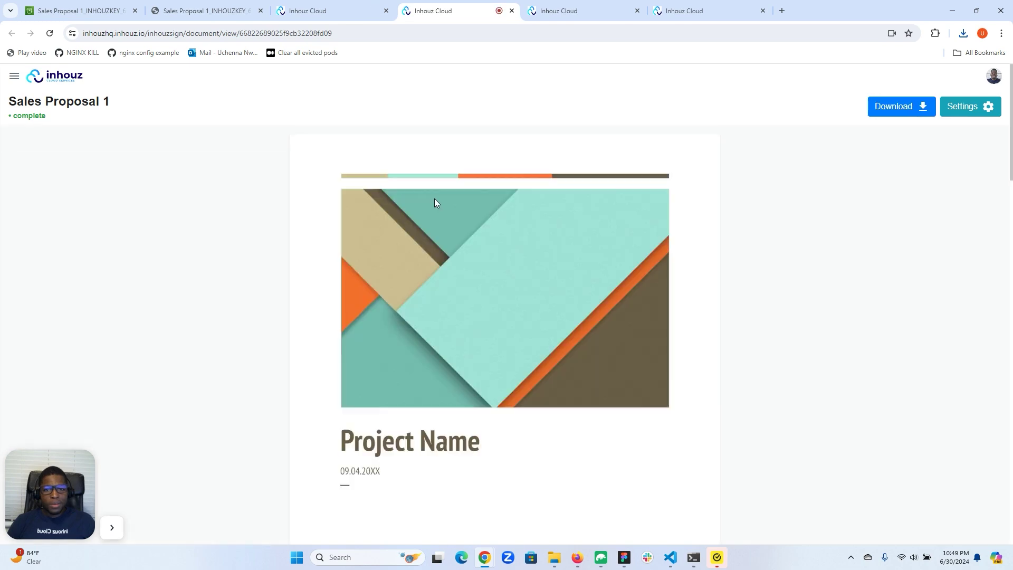
Compare the completed Sales Proposal 1 pages in Inhouz Sign with the PDF stored in S3
scroll(484, 222, "down", 15)
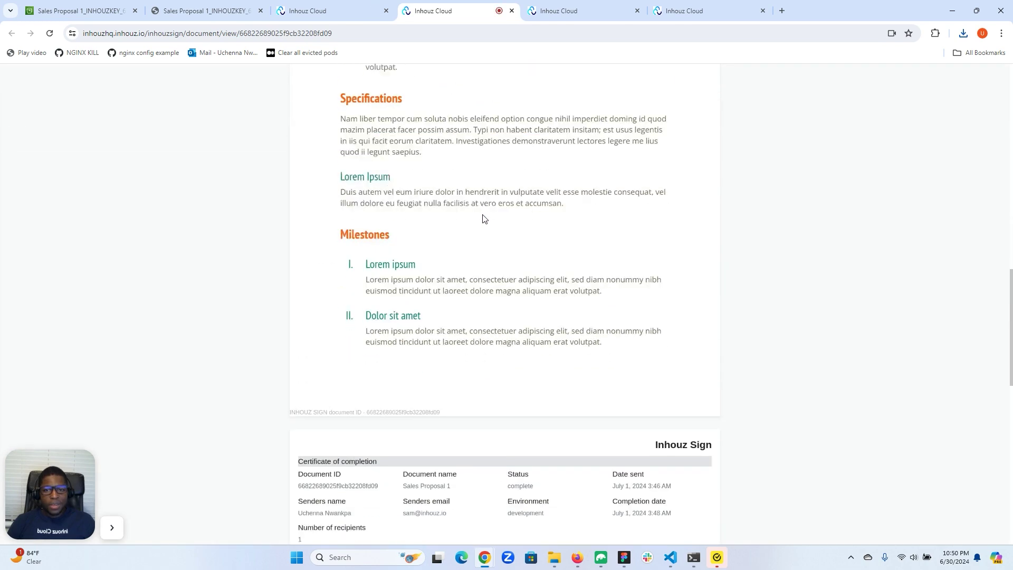
scroll(465, 196, "up", 6)
left_click(213, 11)
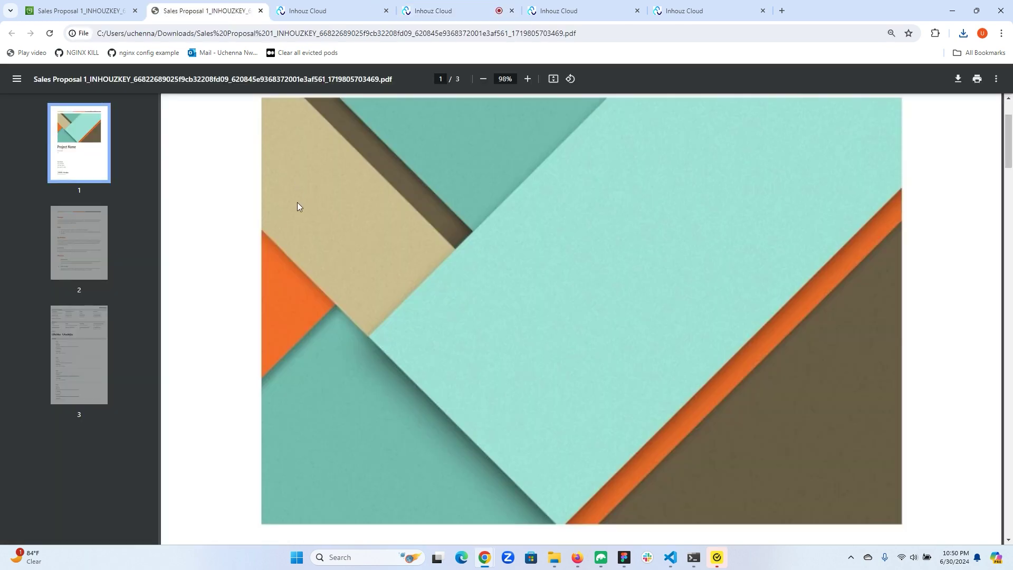
scroll(298, 205, "down", 10)
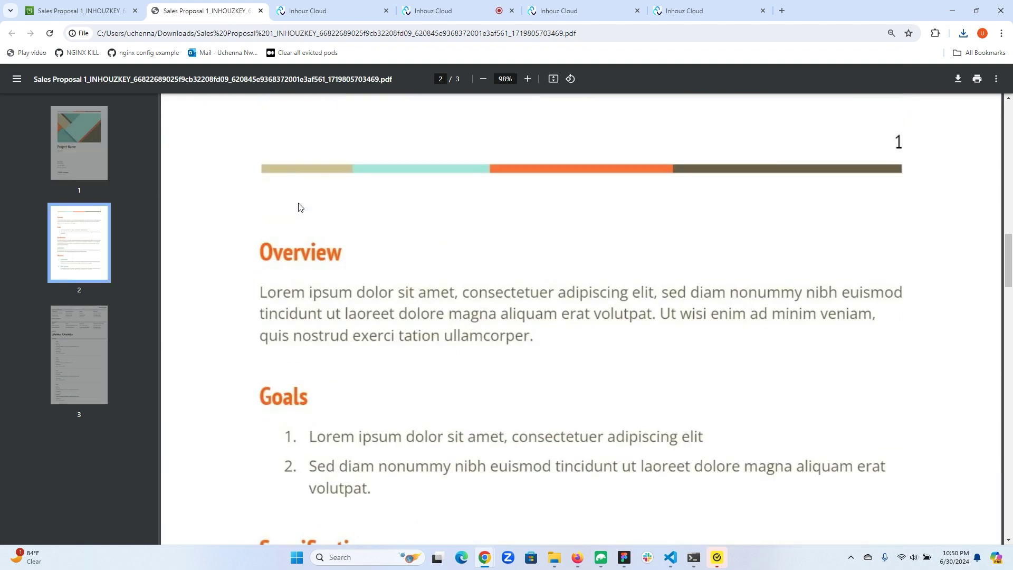
scroll(299, 206, "down", 20)
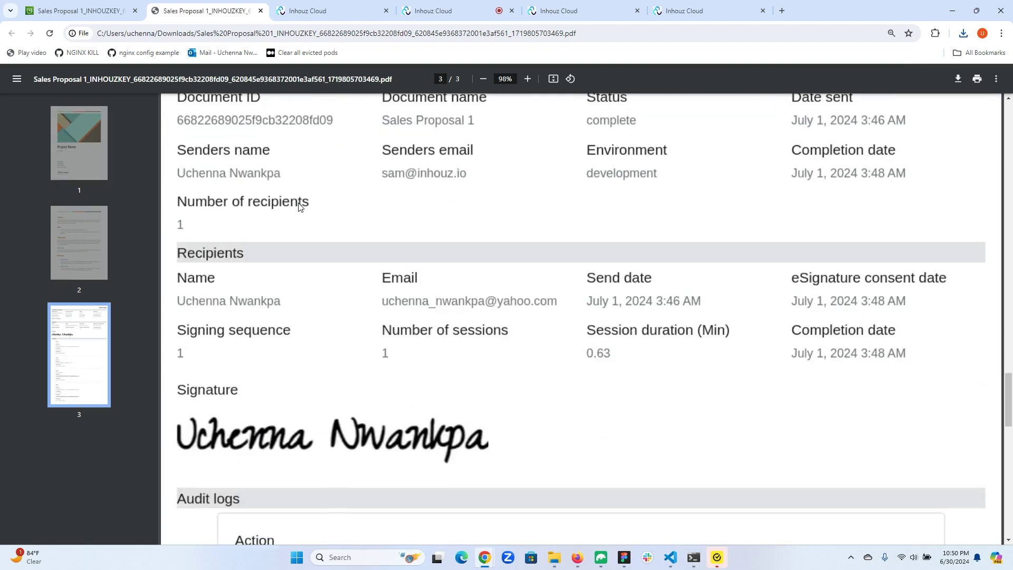
scroll(299, 206, "up", 10)
left_click(80, 10)
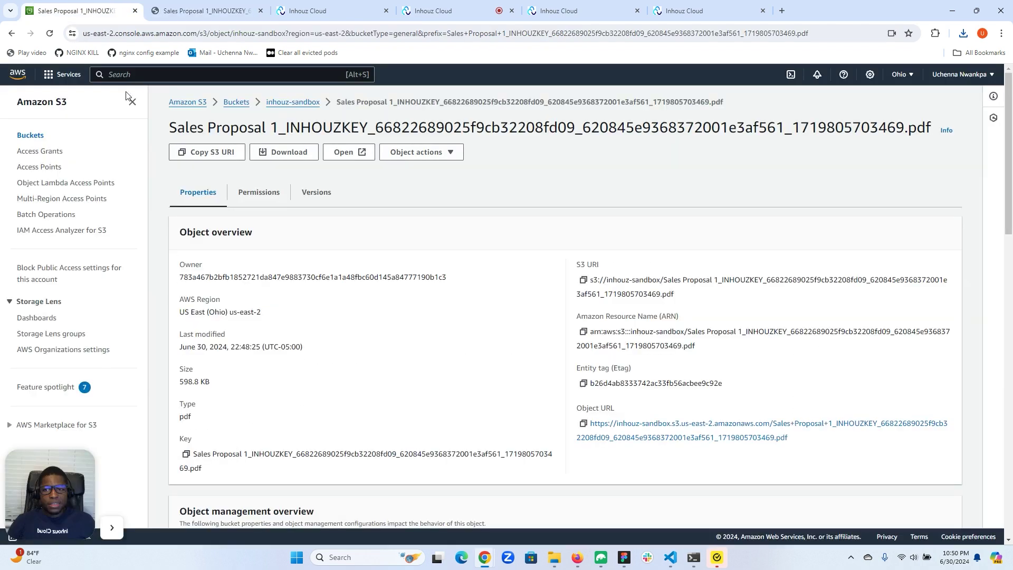
left_click(316, 11)
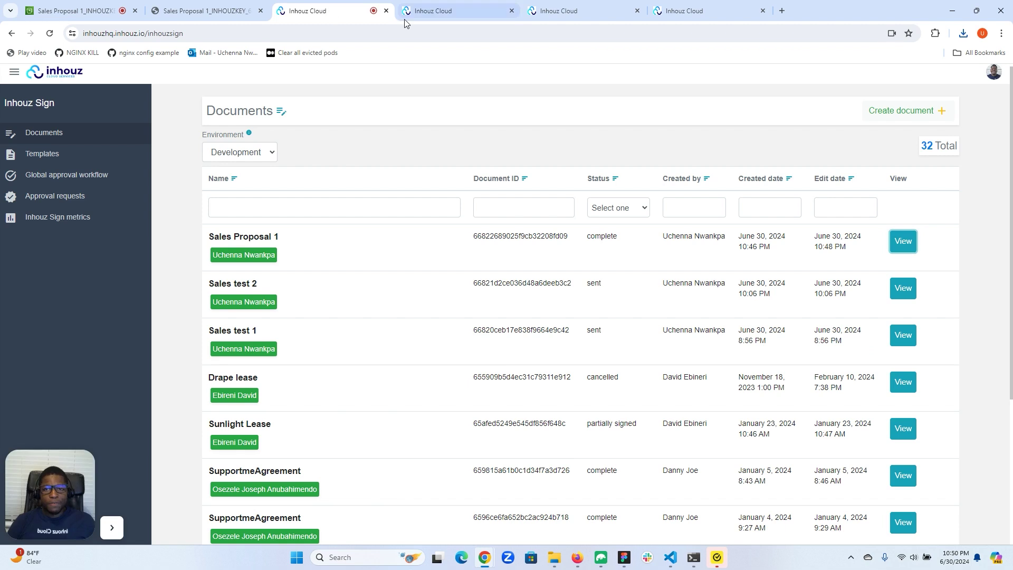
left_click(457, 12)
scroll(501, 182, "up", 10)
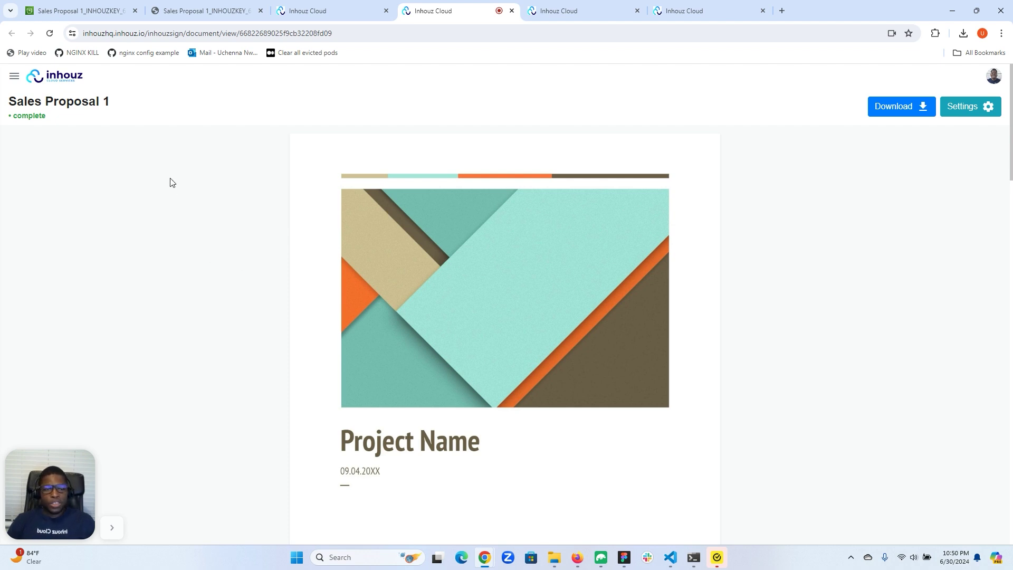
Go to the Inhouz dashboard and open the storage settings in the company settings
left_click(62, 82)
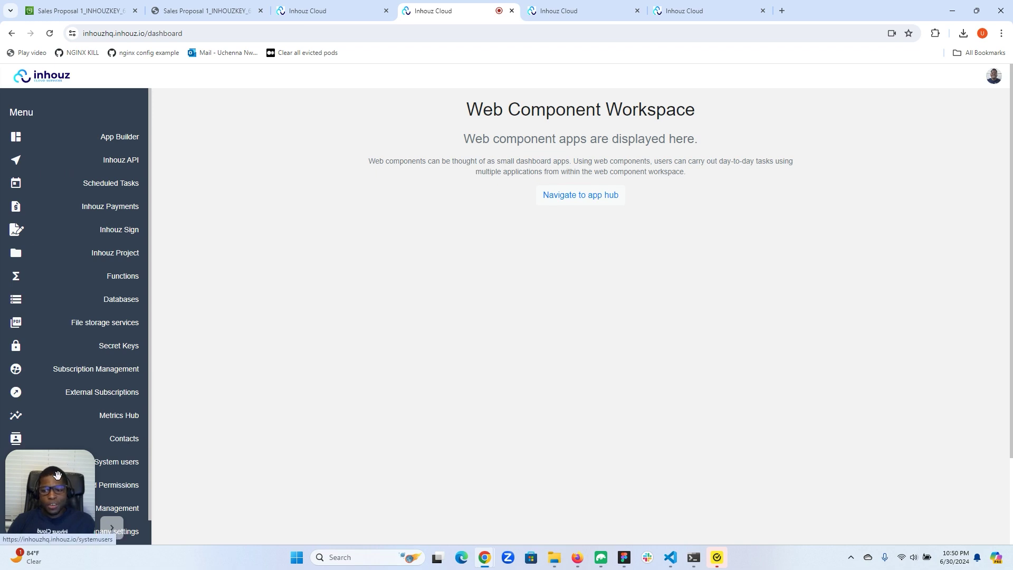
left_click_drag(50, 475, 226, 455)
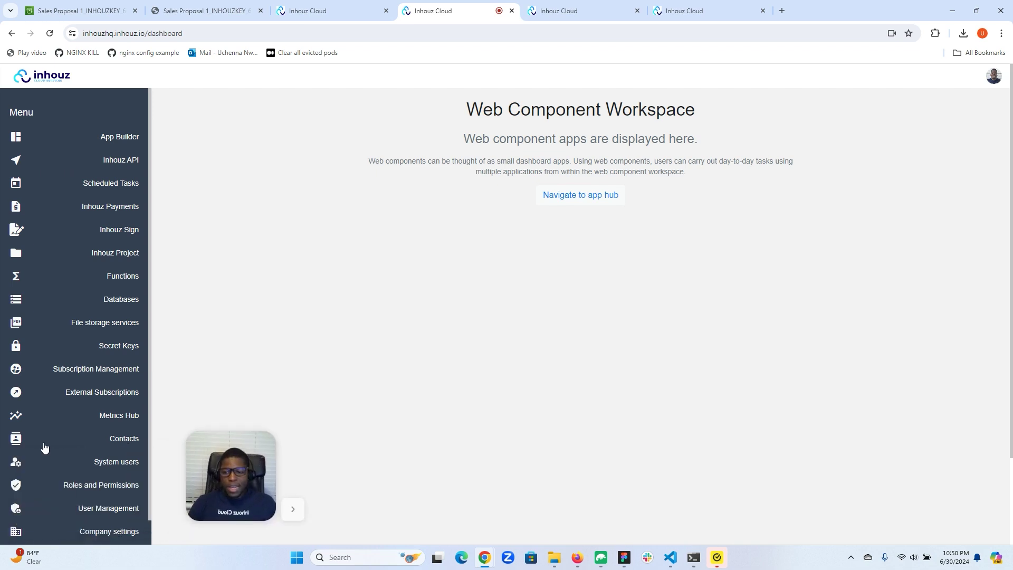
scroll(89, 476, "down", 1)
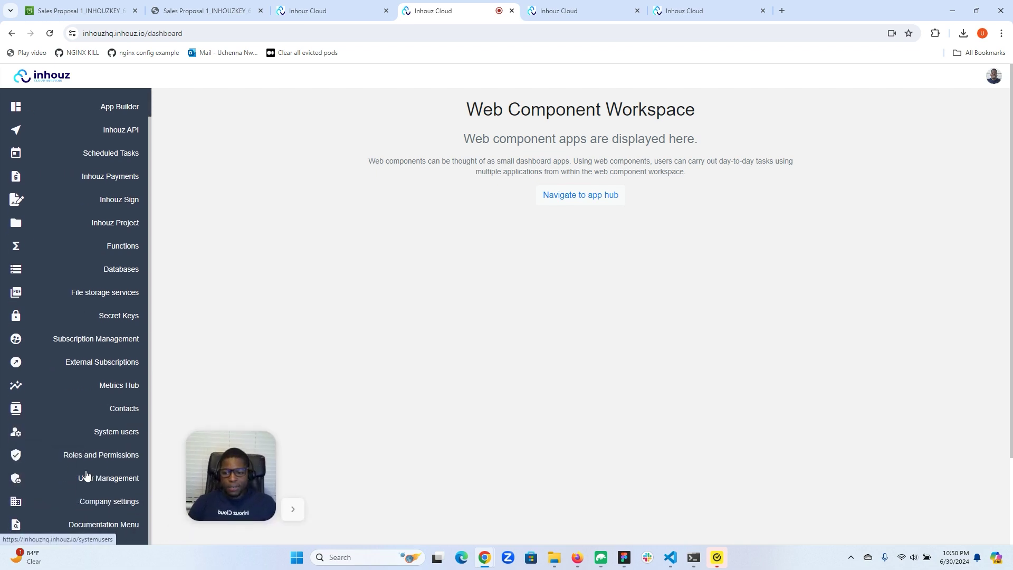
left_click(107, 507)
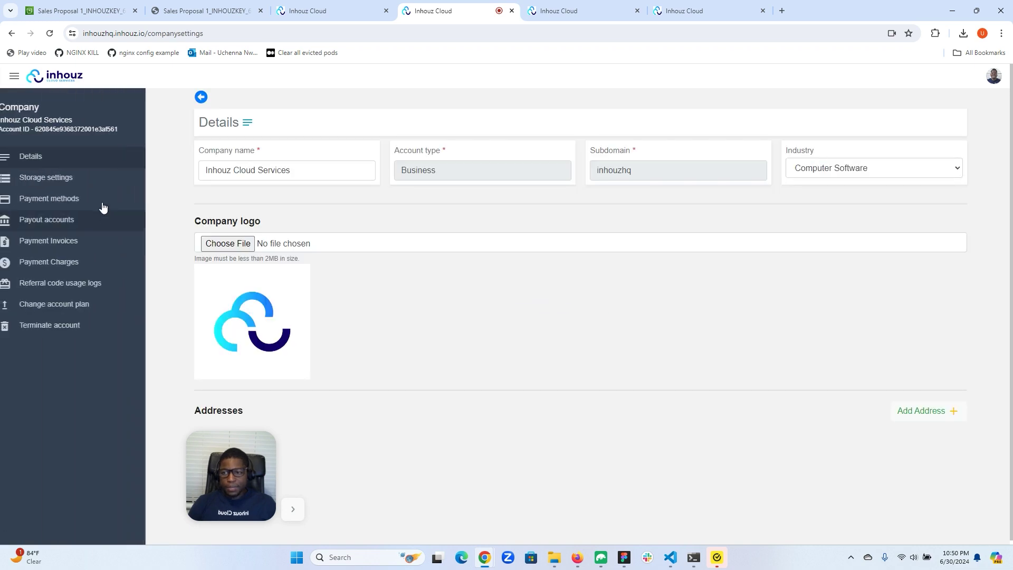
left_click(70, 182)
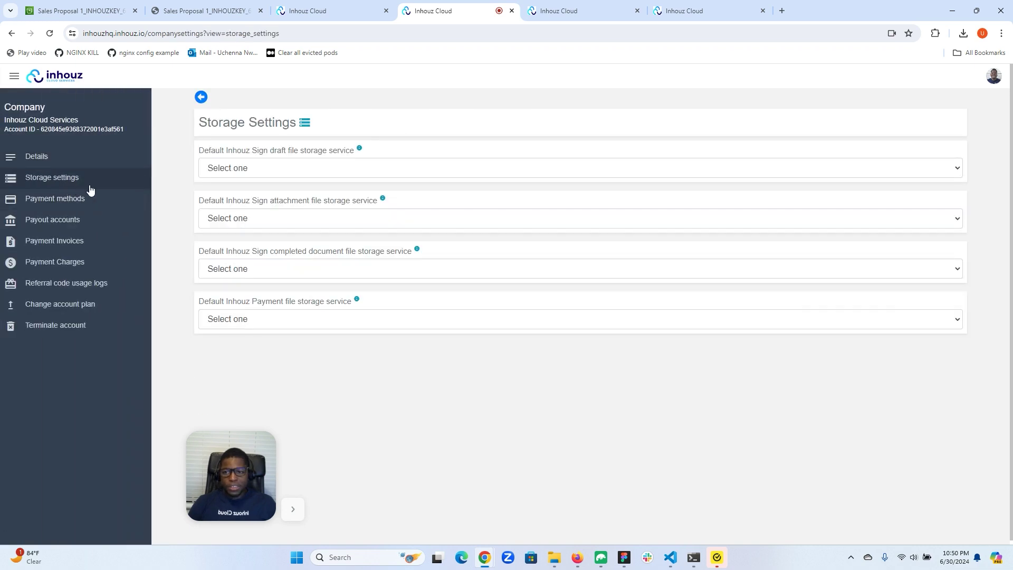
Inspect the available default storage services for Inhouz Sign draft and attachment files without selecting one
left_click(309, 170)
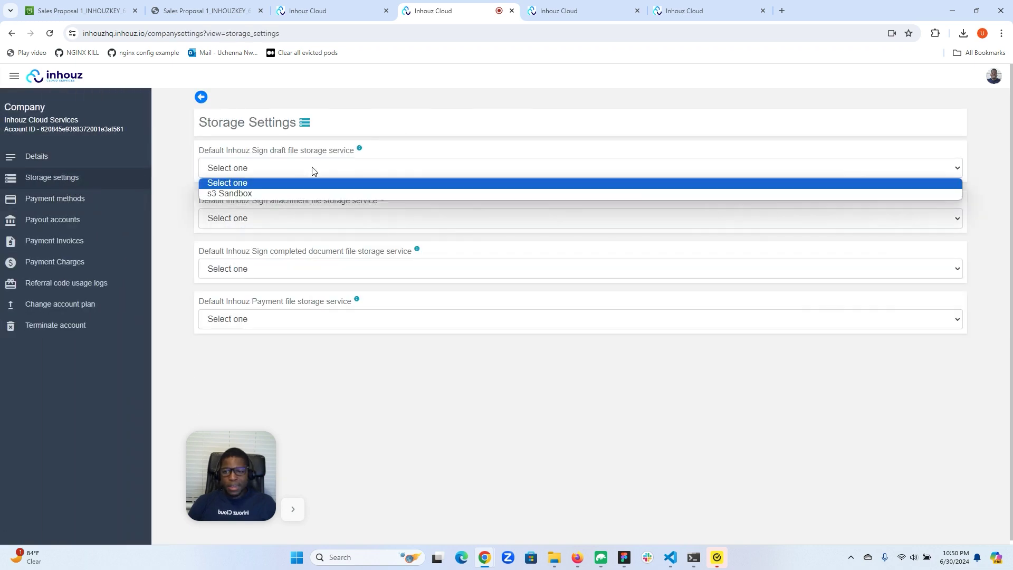
left_click(280, 221)
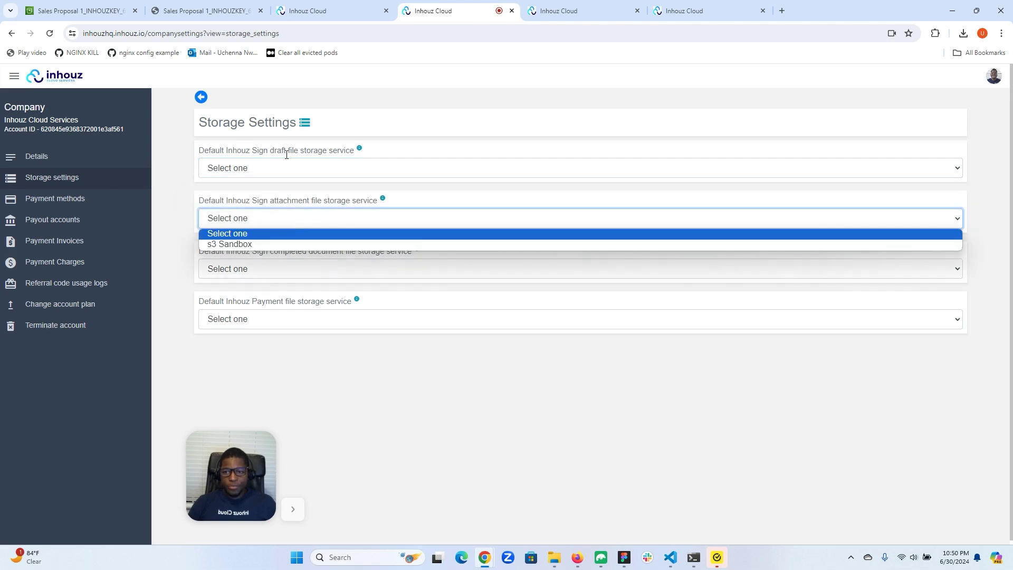
left_click(265, 201)
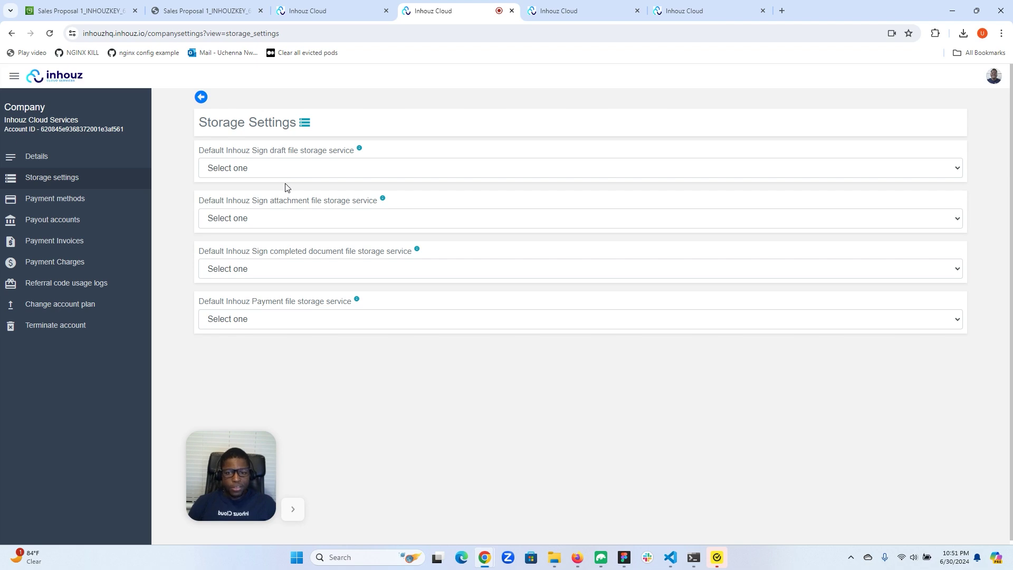
left_click_drag(242, 471, 60, 489)
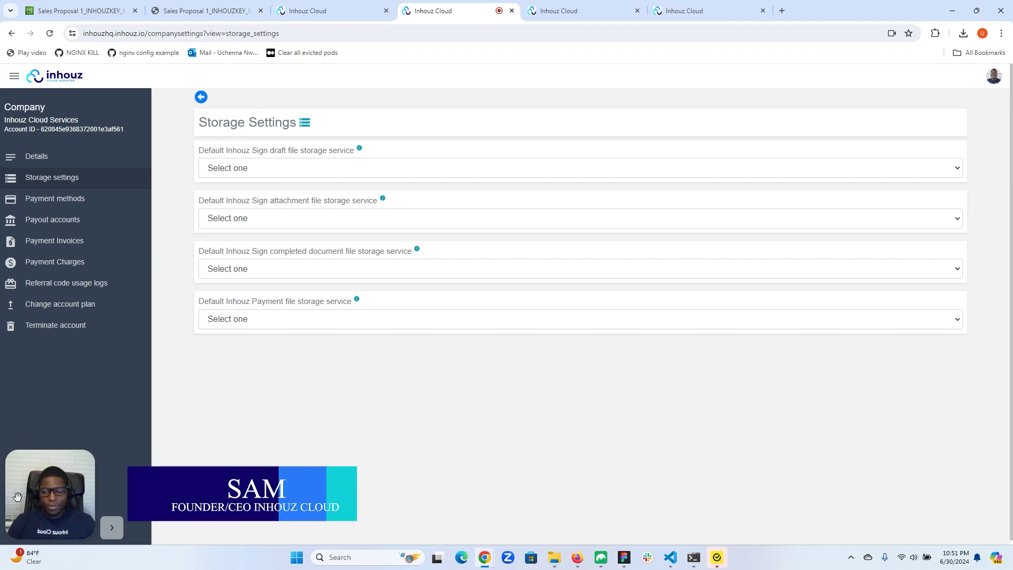